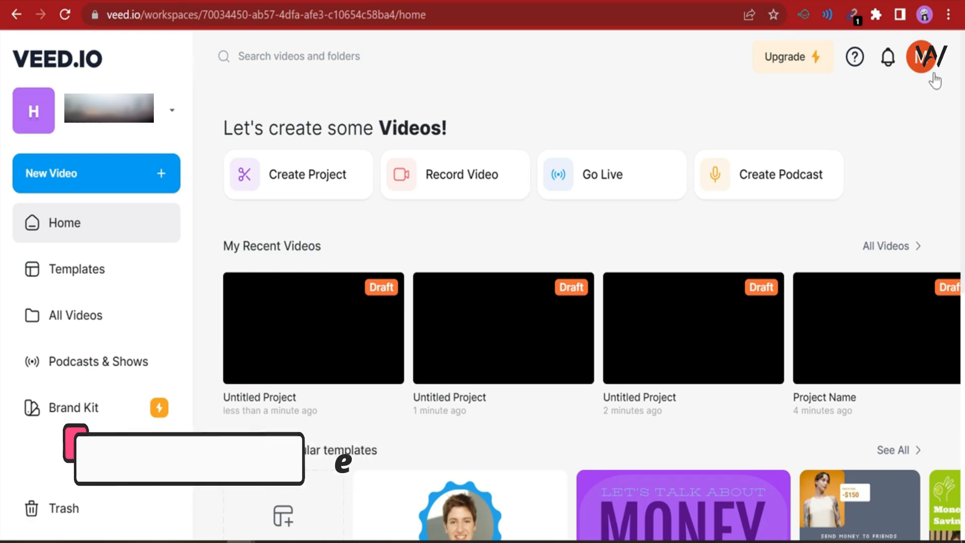
{"action": "left_click", "coordinate": [926, 56]}
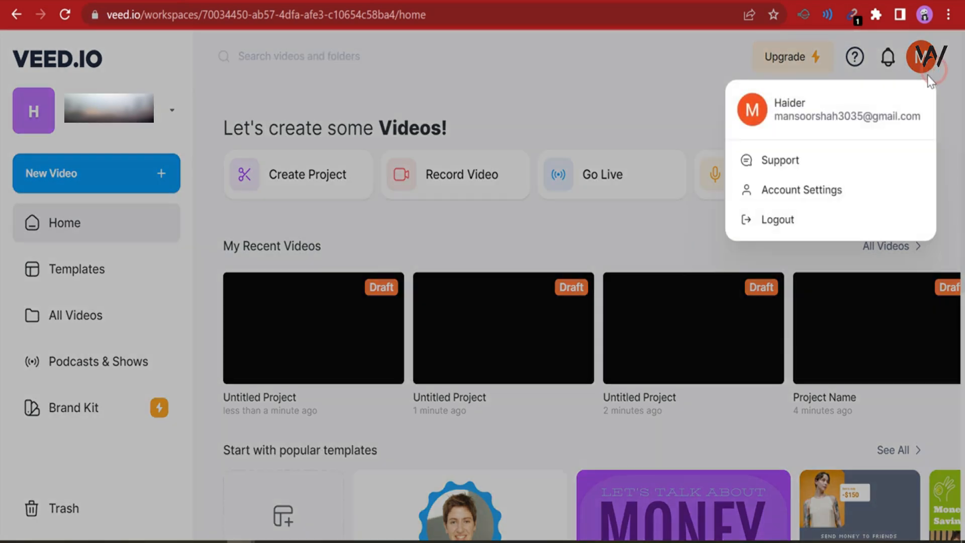
{"action": "left_click", "coordinate": [670, 99]}
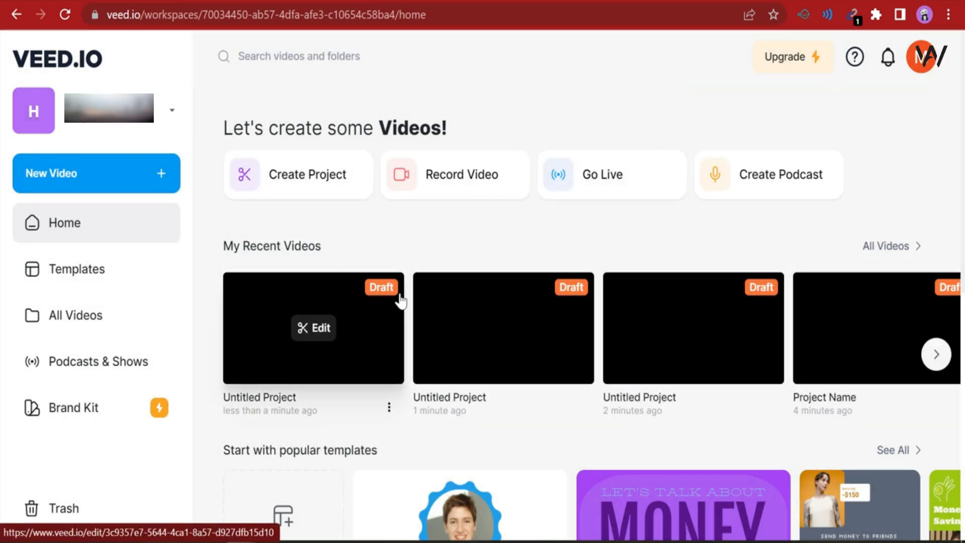
Create a new blank video project and dismiss its New Project dialog
{"action": "left_click", "coordinate": [121, 188]}
{"action": "left_click", "coordinate": [129, 224]}
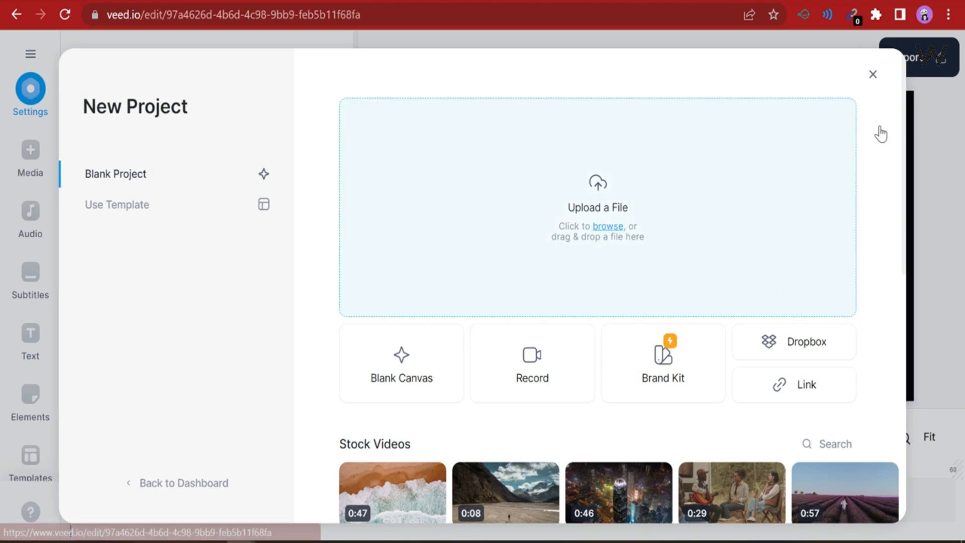
{"action": "left_click", "coordinate": [874, 76]}
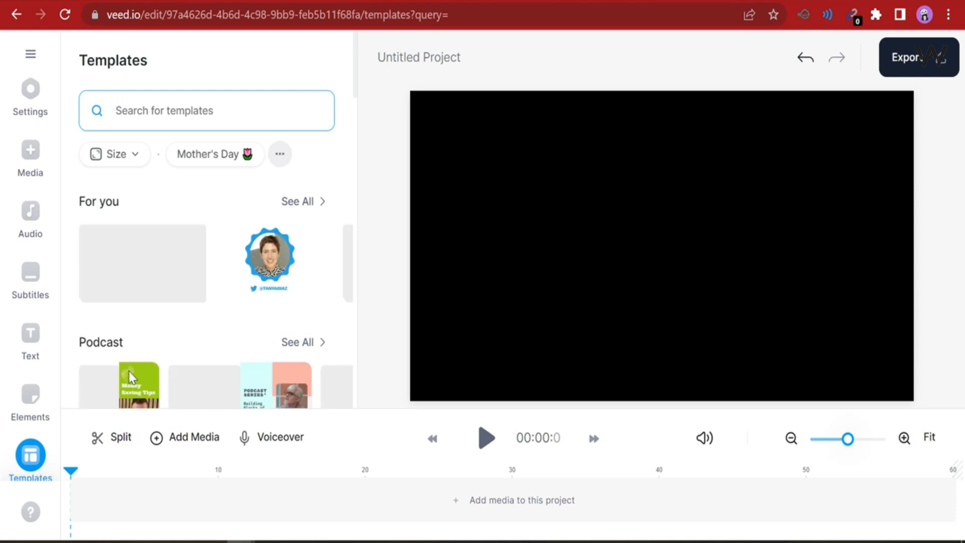
Open the Text to Speech tool from the project's audio options
{"action": "left_click", "coordinate": [30, 238]}
{"action": "left_click", "coordinate": [30, 240]}
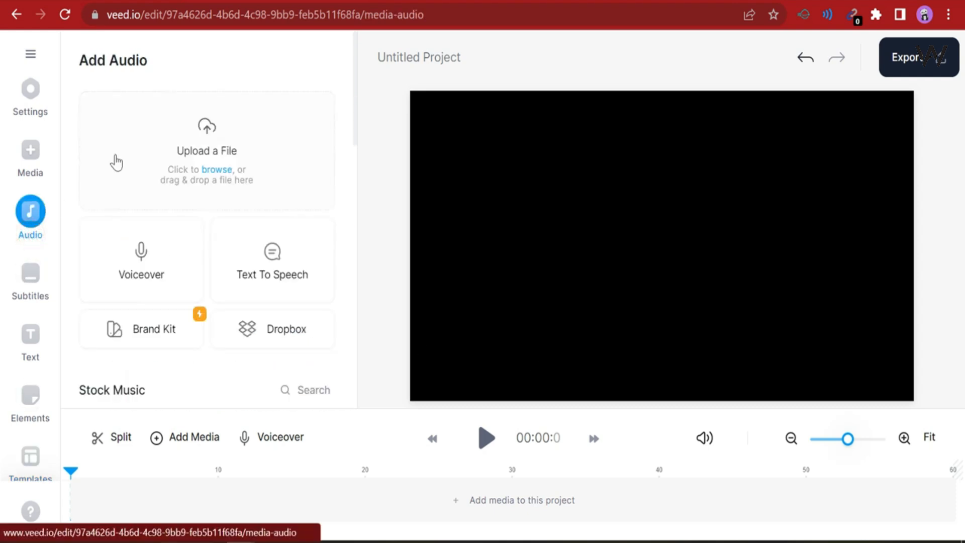
{"action": "left_click", "coordinate": [275, 272]}
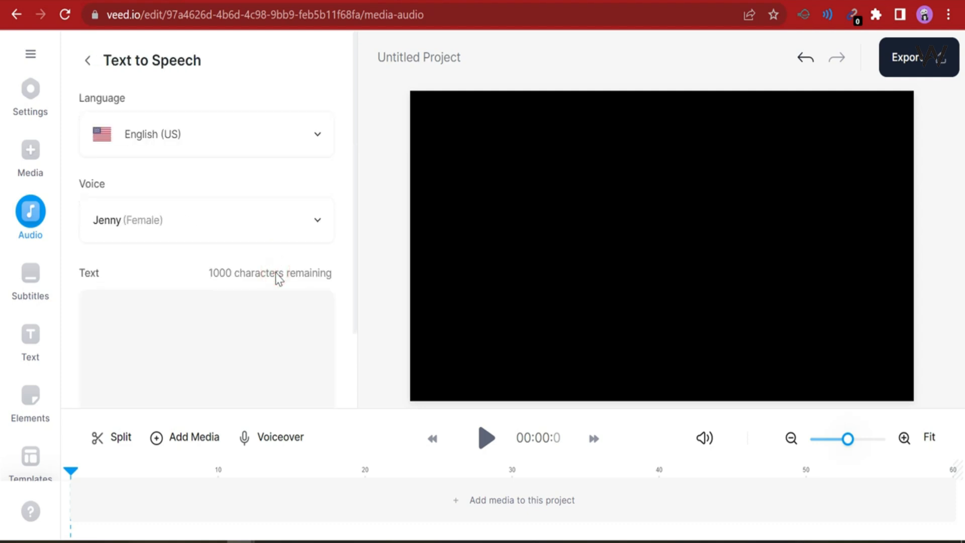
Set the text-to-speech voice to Amber (Female)
{"action": "left_click", "coordinate": [222, 217]}
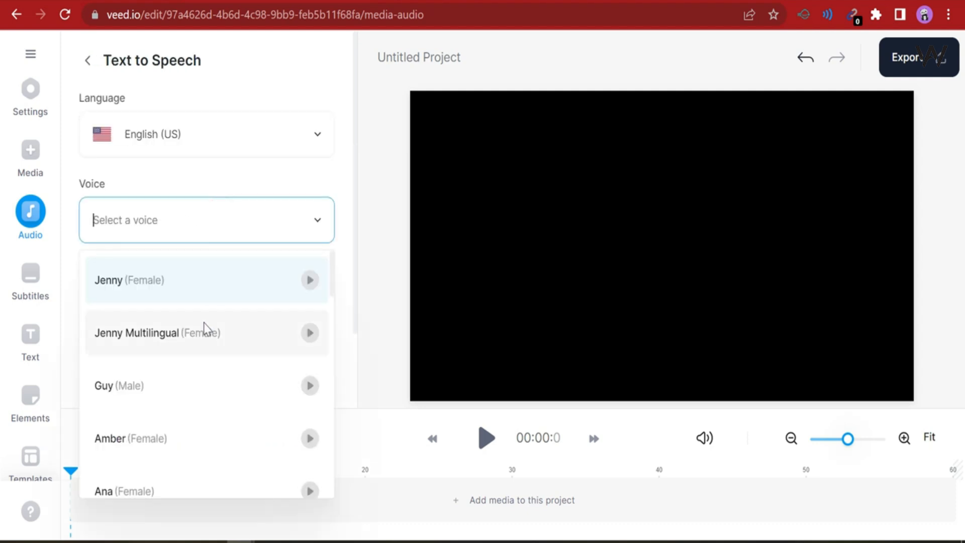
{"action": "scroll", "coordinate": [192, 386], "scroll_direction": "down", "scroll_amount": 2}
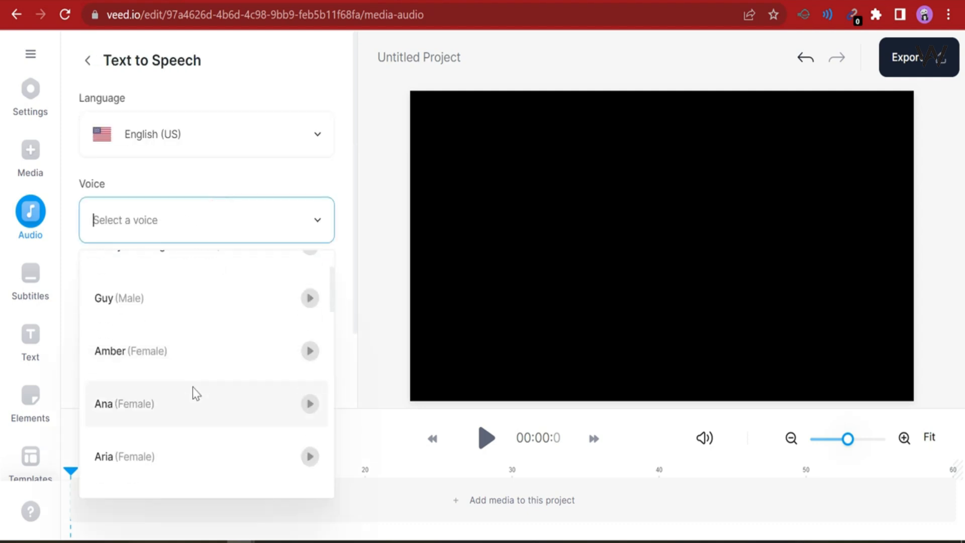
{"action": "left_click", "coordinate": [156, 350]}
Preview the Guy, Amber, Ana and Aria voices and set the text-to-speech voice to Aria (Female)
{"action": "left_click", "coordinate": [280, 219]}
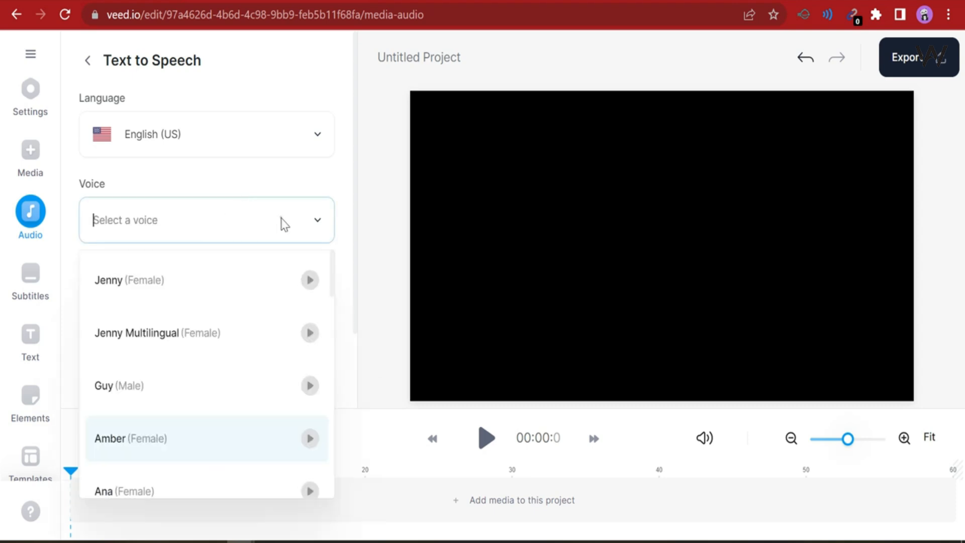
{"action": "scroll", "coordinate": [301, 340], "scroll_direction": "down", "scroll_amount": 1}
{"action": "left_click", "coordinate": [308, 342]}
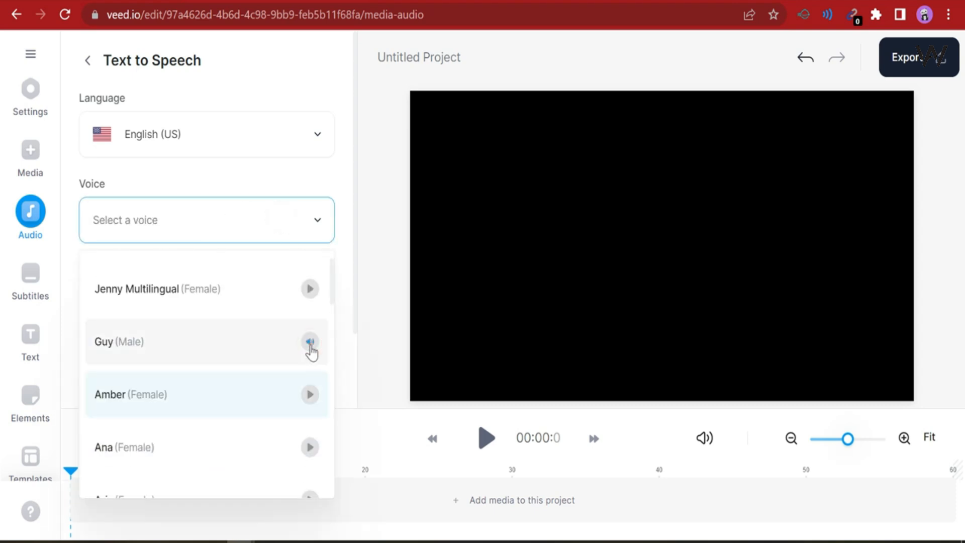
{"action": "left_click", "coordinate": [310, 394]}
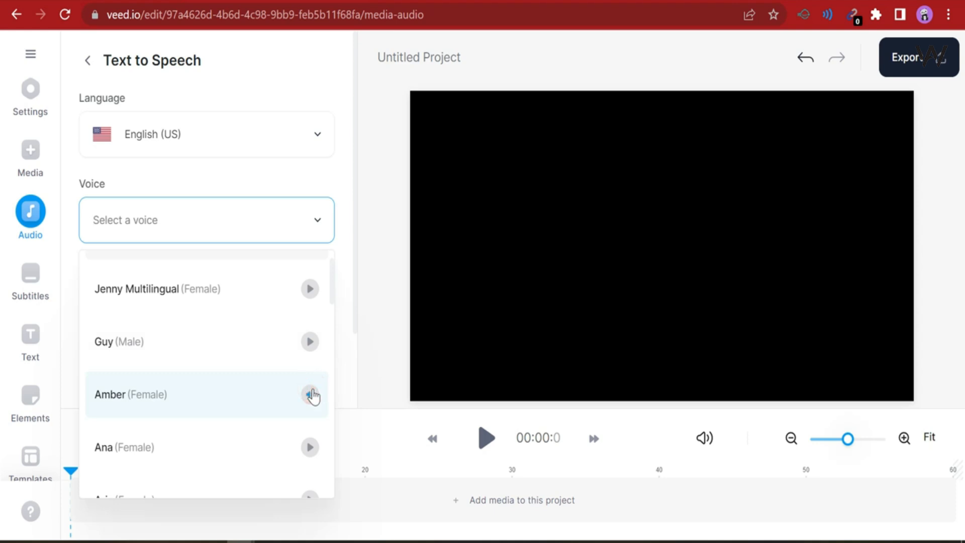
{"action": "scroll", "coordinate": [313, 397], "scroll_direction": "down", "scroll_amount": 1}
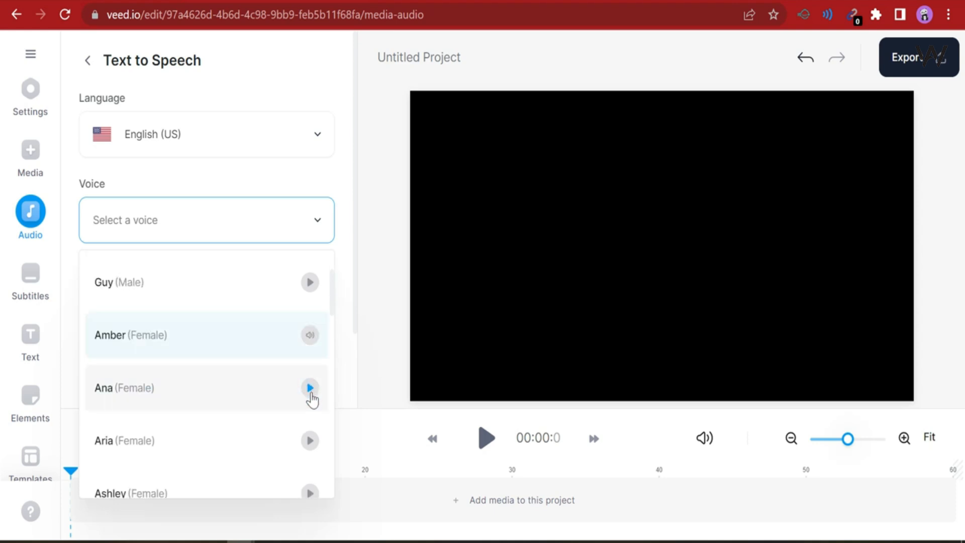
{"action": "left_click", "coordinate": [310, 387]}
{"action": "left_click", "coordinate": [310, 441]}
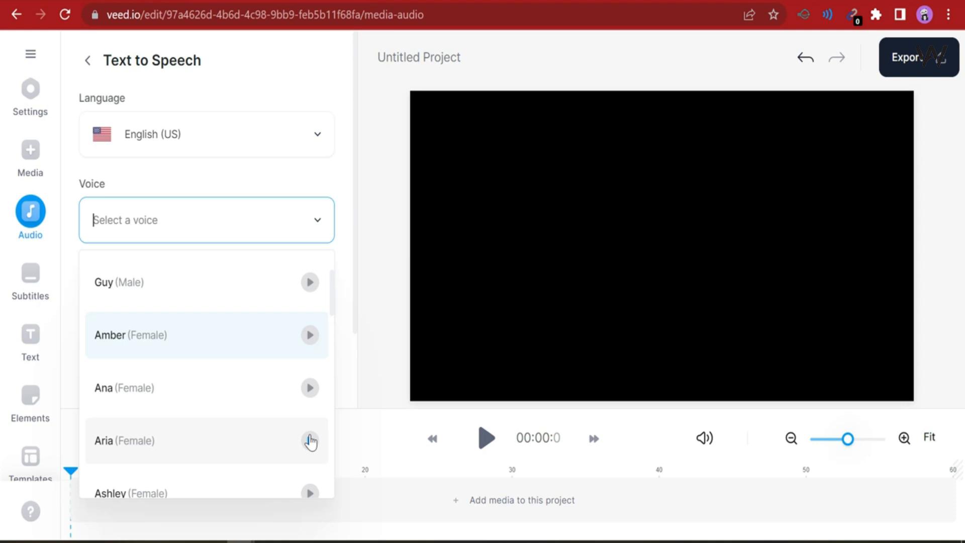
{"action": "left_click", "coordinate": [185, 445]}
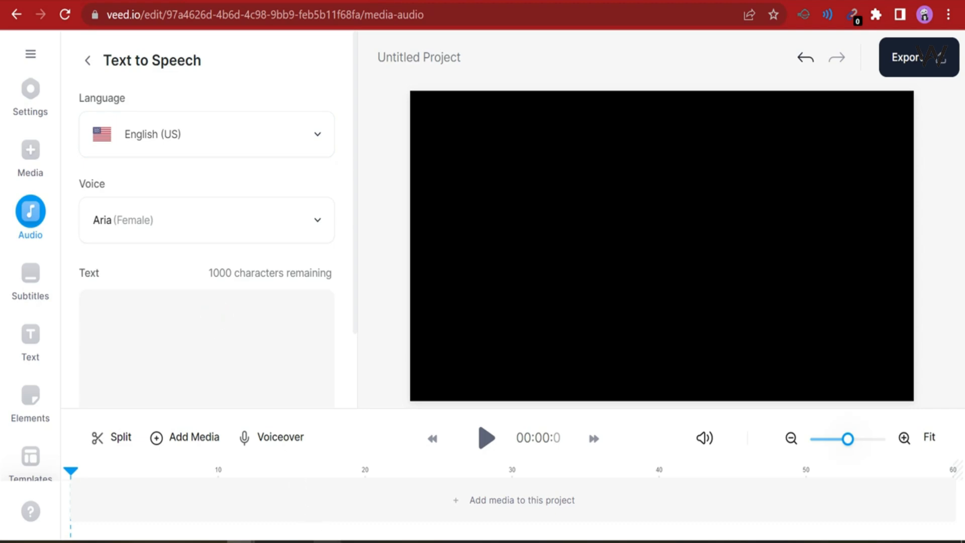
Switch to the Script file in Notepad, copy the entire script and minimize the window
{"action": "key", "text": "alt+Tab"}
{"action": "scroll", "coordinate": [560, 302], "scroll_direction": "up", "scroll_amount": 2}
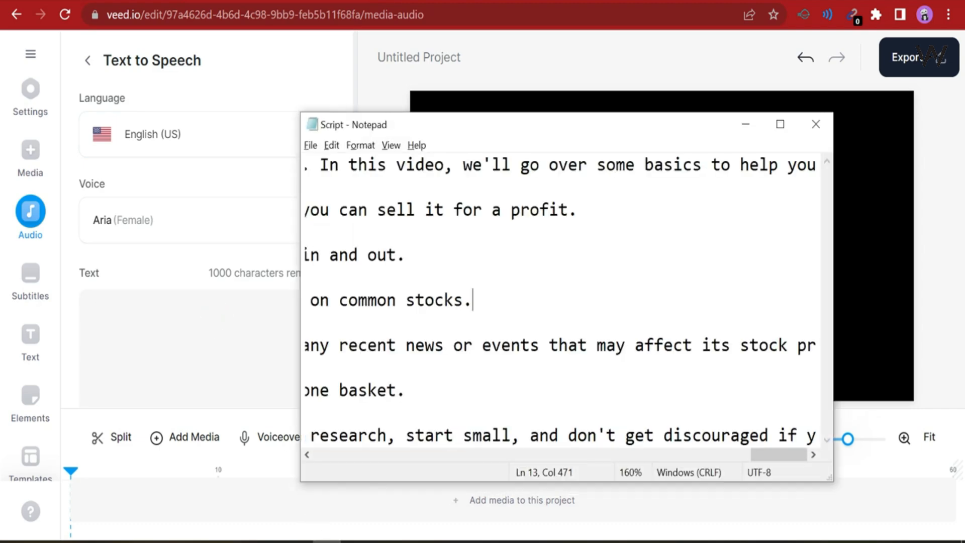
{"action": "left_click", "coordinate": [460, 308]}
{"action": "left_click_drag", "start_coordinate": [578, 454], "coordinate": [389, 447]}
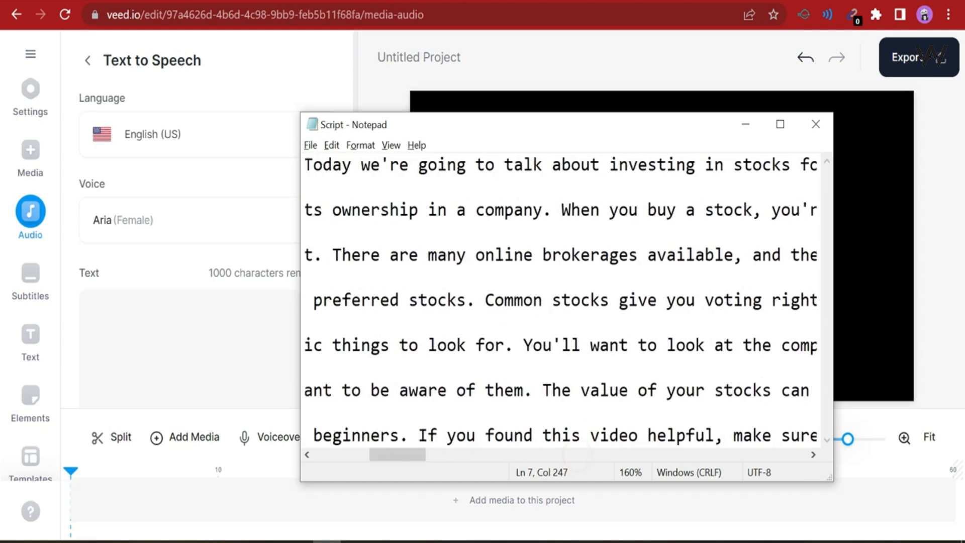
{"action": "left_click", "coordinate": [445, 327]}
{"action": "key", "text": "ctrl+a"}
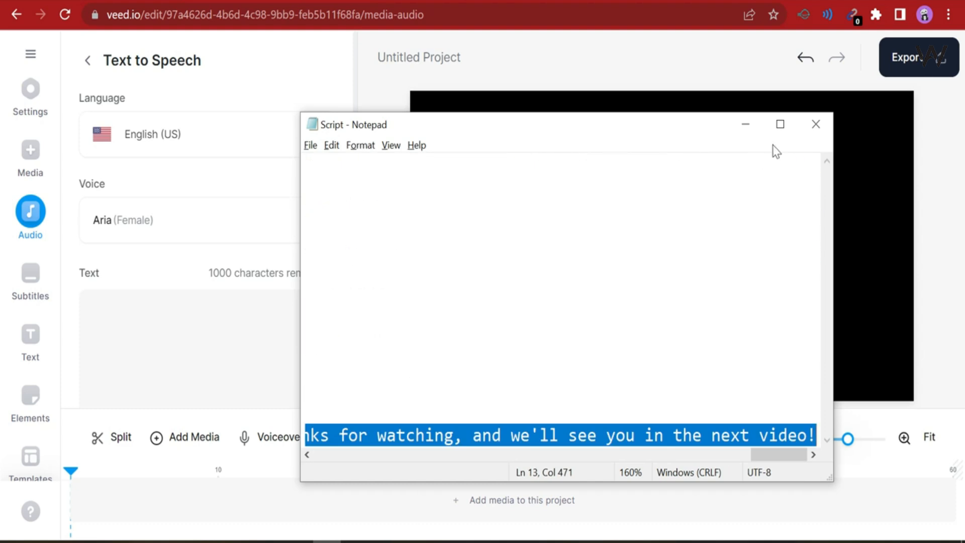
{"action": "left_click", "coordinate": [745, 125]}
Paste the copied script into the text-to-speech text box
{"action": "left_click", "coordinate": [229, 341]}
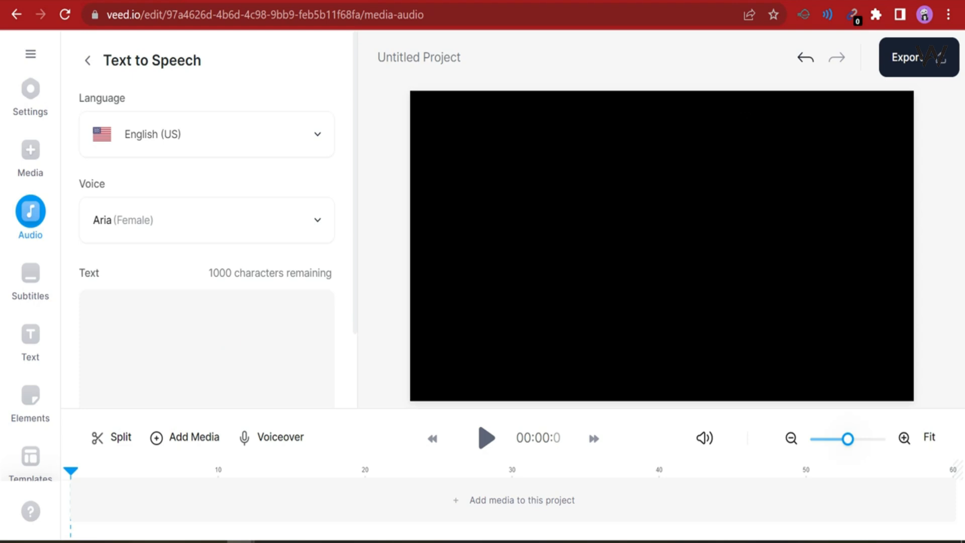
{"action": "key", "text": "ctrl+v"}
{"action": "scroll", "coordinate": [229, 341], "scroll_direction": "down", "scroll_amount": 1}
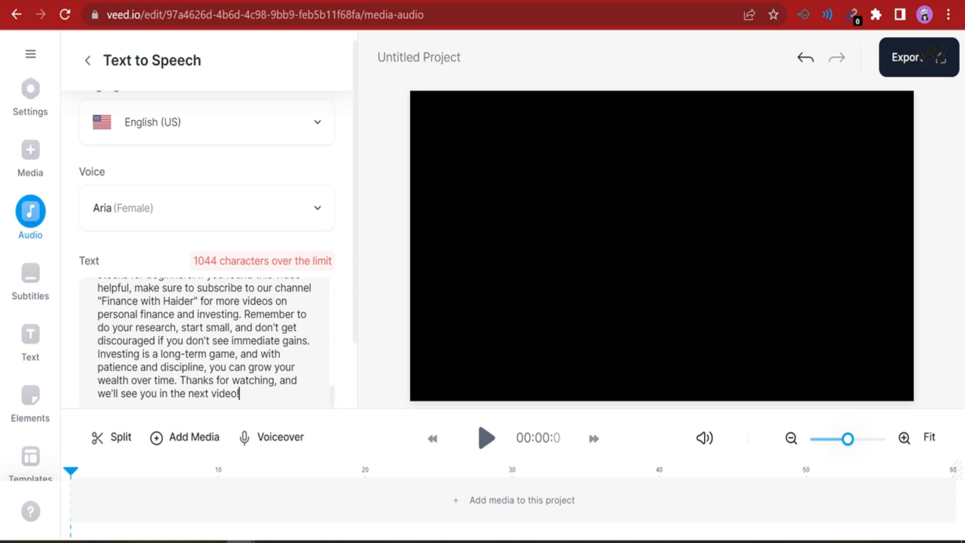
Try shortening the script by removing everything from "Remember to do your research" to the end
{"action": "left_click_drag", "start_coordinate": [244, 315], "coordinate": [274, 410]}
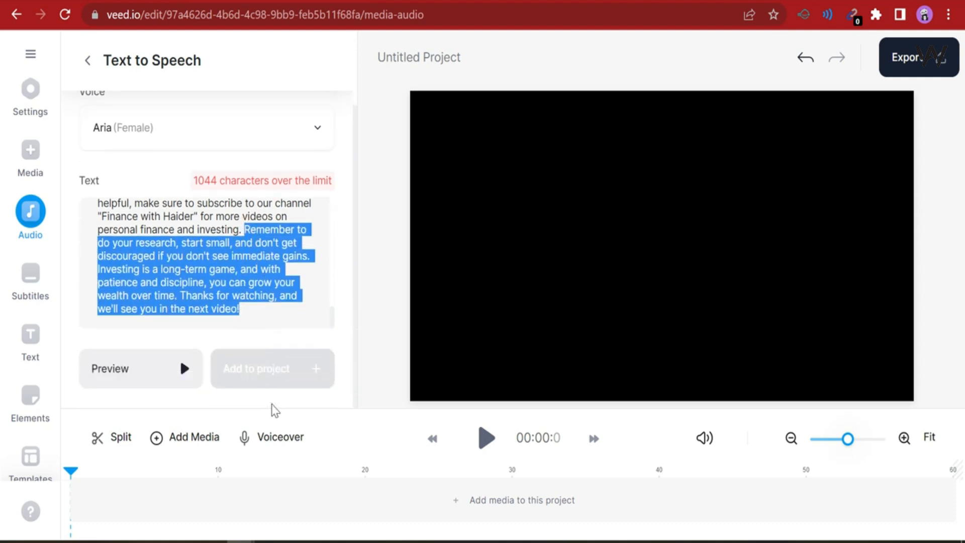
{"action": "key", "text": "BackSpace"}
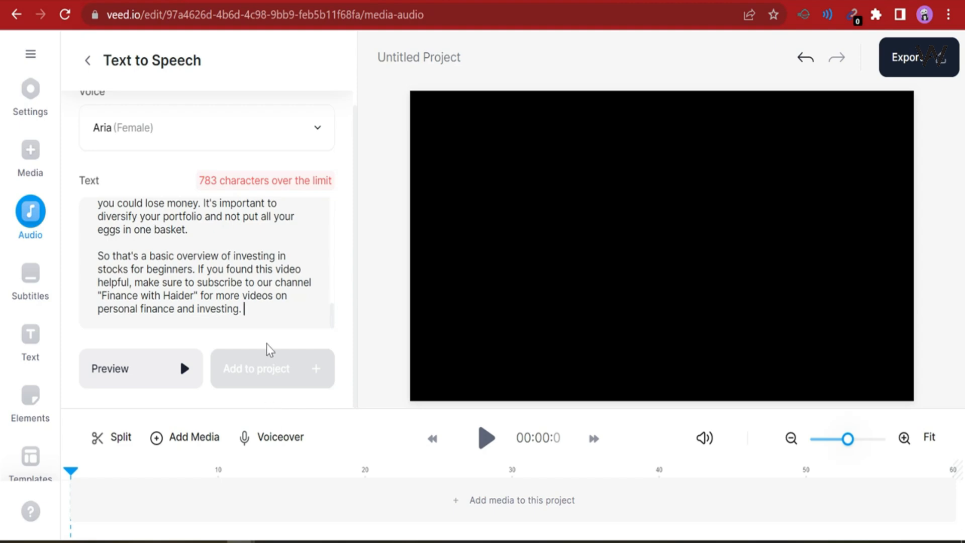
{"action": "left_click", "coordinate": [333, 277]}
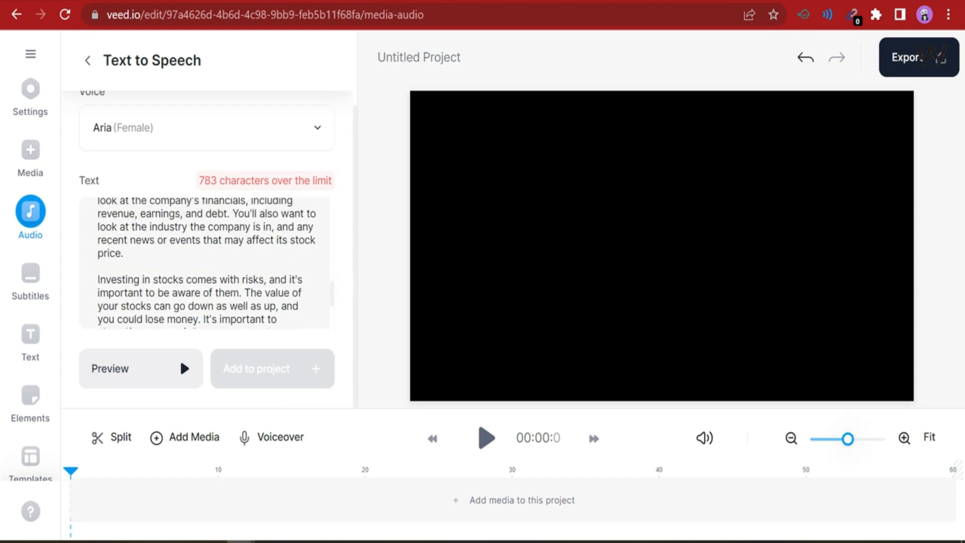
Cut everything after the opening paragraph ending in "help you get started." and add its speech audio to the project
{"action": "scroll", "coordinate": [207, 263], "scroll_direction": "up", "scroll_amount": 8}
{"action": "scroll", "coordinate": [206, 262], "scroll_direction": "down", "scroll_amount": 4}
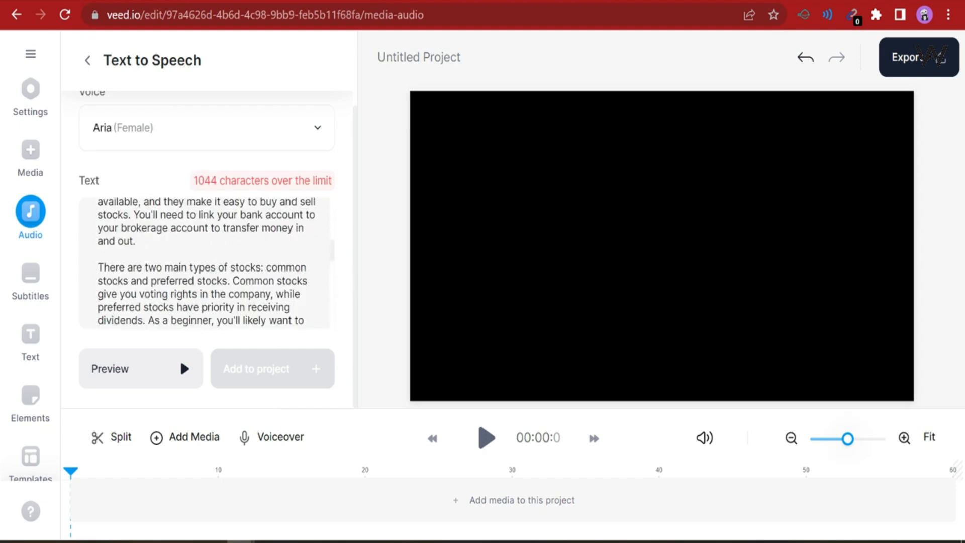
{"action": "scroll", "coordinate": [207, 262], "scroll_direction": "up", "scroll_amount": 3}
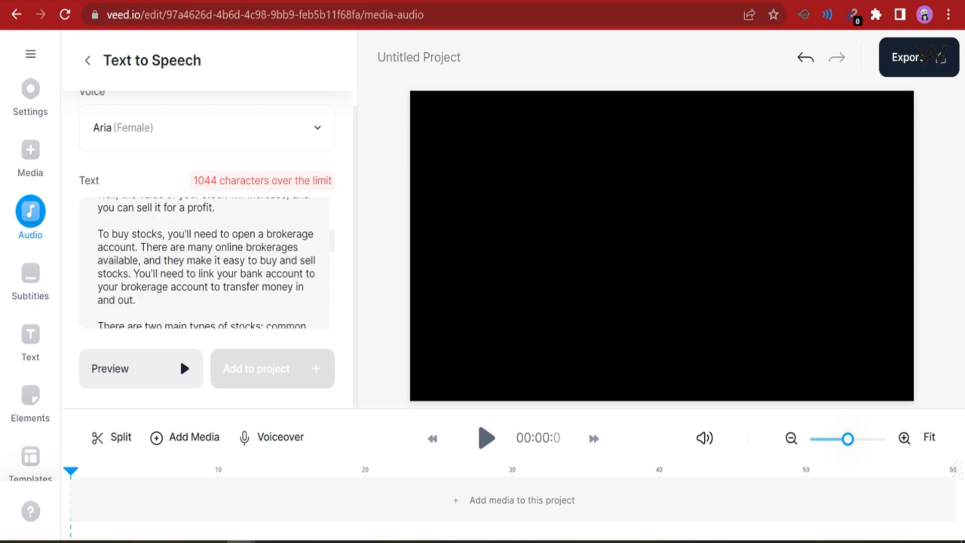
{"action": "left_click_drag", "start_coordinate": [98, 221], "coordinate": [243, 452]}
{"action": "key", "text": "BackSpace"}
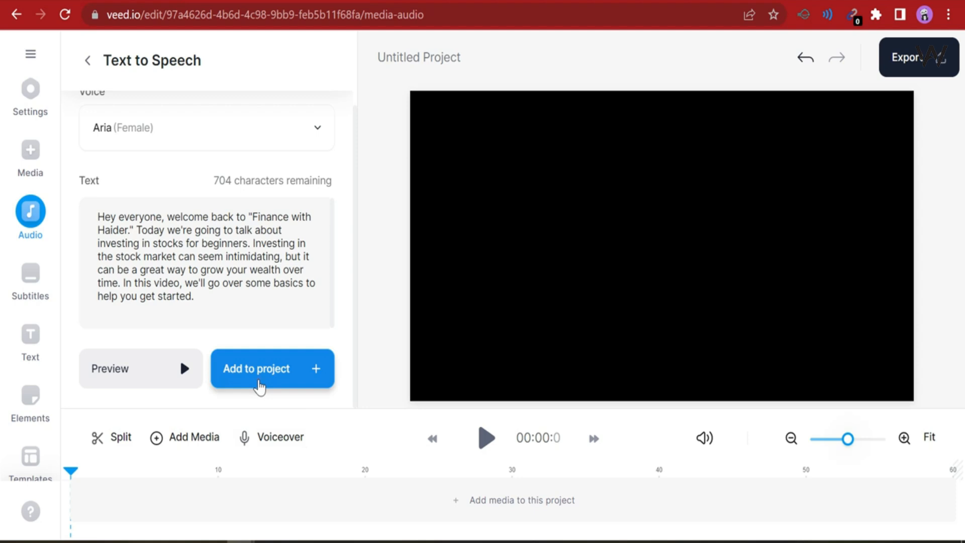
{"action": "left_click", "coordinate": [259, 387]}
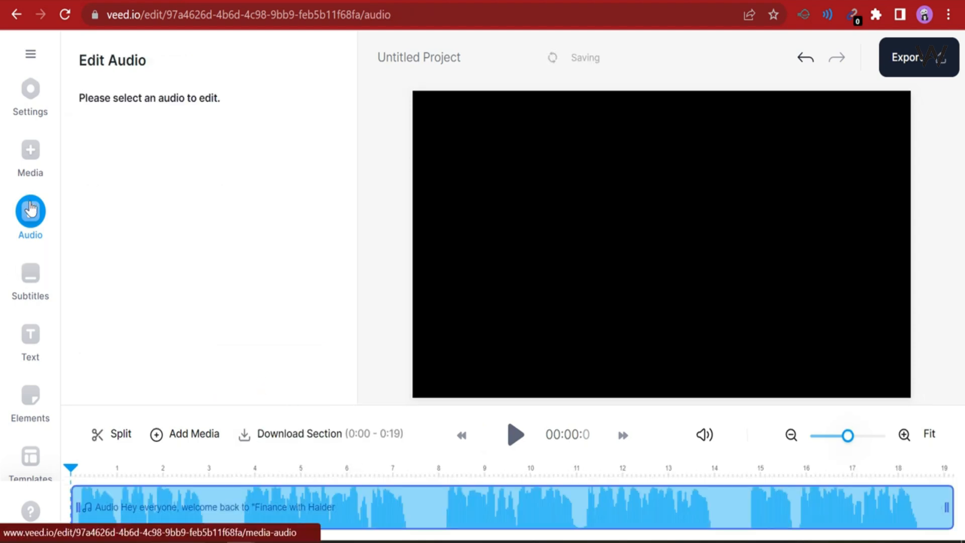
Reopen Text to Speech and replace the existing text with the cut remainder of the script
{"action": "left_click", "coordinate": [31, 207]}
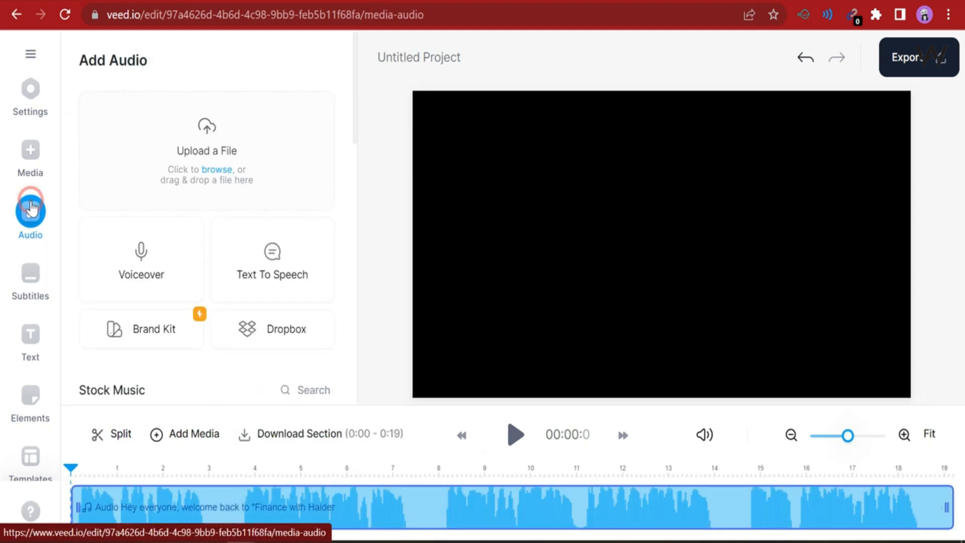
{"action": "left_click", "coordinate": [239, 262]}
{"action": "left_click", "coordinate": [257, 349]}
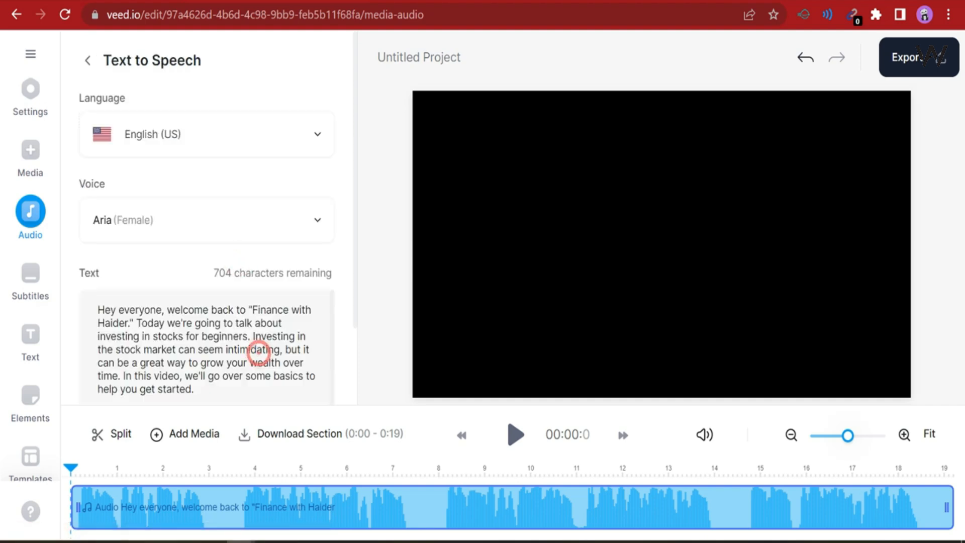
{"action": "key", "text": "ctrl+a"}
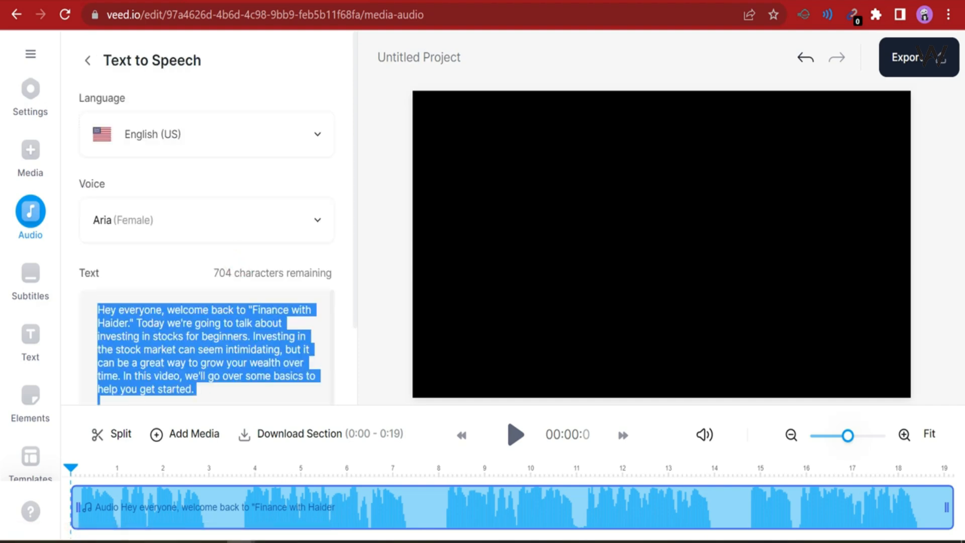
{"action": "key", "text": "ctrl+v"}
Cut everything after "focus on common stocks." from the text and add the shortened section's speech audio to the project
{"action": "scroll", "coordinate": [204, 339], "scroll_direction": "up", "scroll_amount": 15}
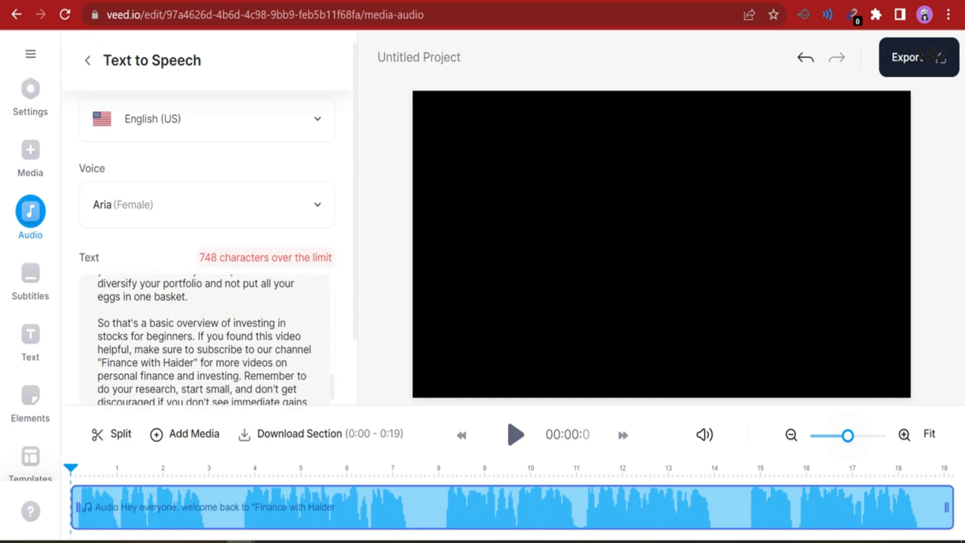
{"action": "scroll", "coordinate": [204, 346], "scroll_direction": "up", "scroll_amount": 1}
{"action": "scroll", "coordinate": [204, 347], "scroll_direction": "down", "scroll_amount": 10}
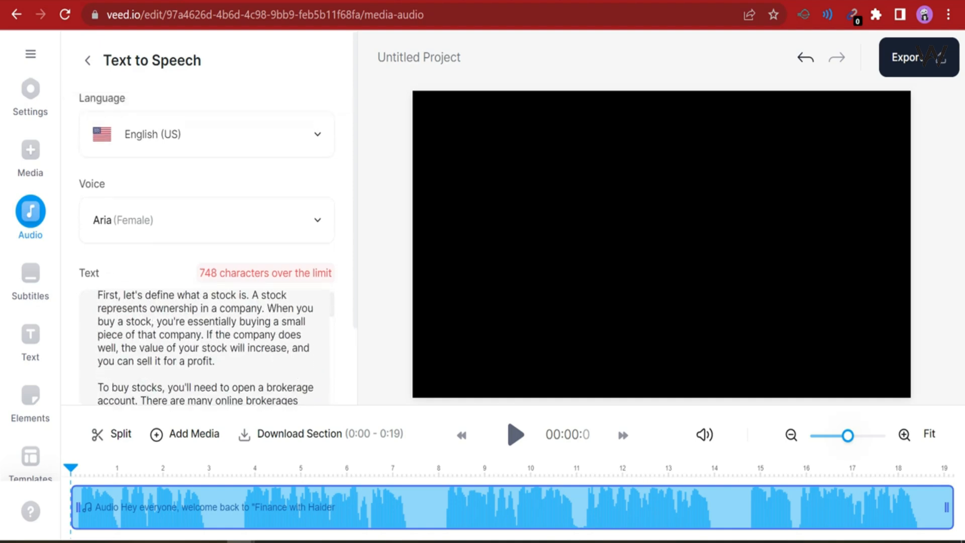
{"action": "scroll", "coordinate": [204, 346], "scroll_direction": "down", "scroll_amount": 5}
{"action": "scroll", "coordinate": [204, 346], "scroll_direction": "up", "scroll_amount": 15}
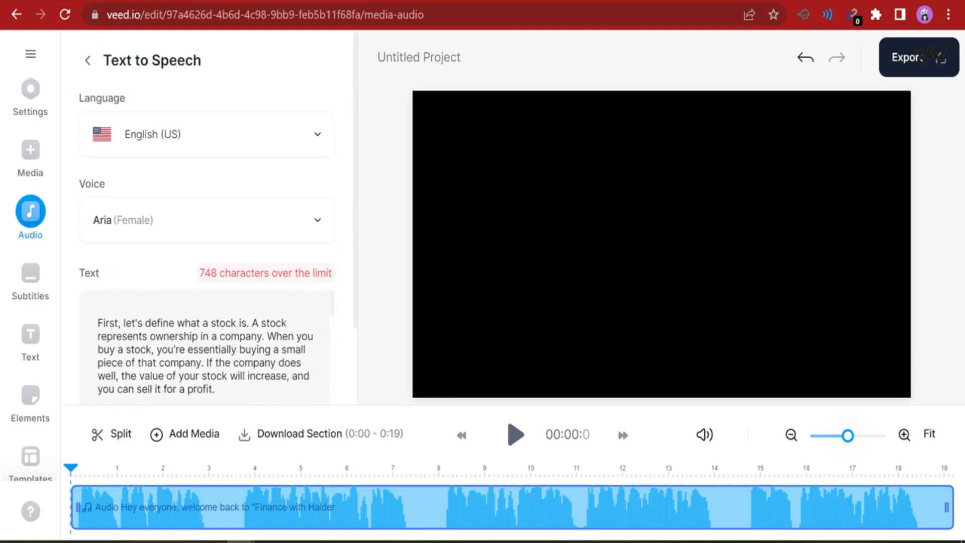
{"action": "scroll", "coordinate": [204, 346], "scroll_direction": "down", "scroll_amount": 4}
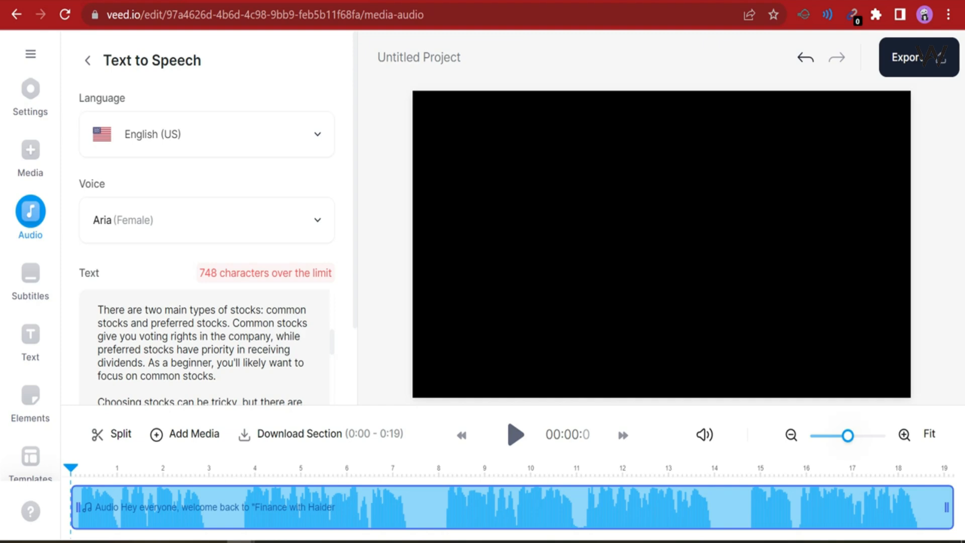
{"action": "left_click_drag", "start_coordinate": [98, 388], "coordinate": [275, 489]}
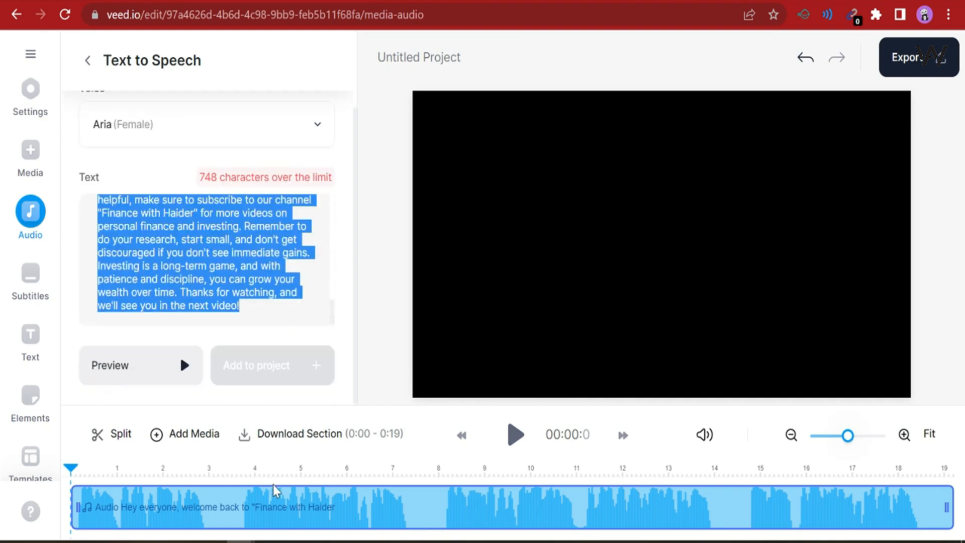
{"action": "key", "text": "BackSpace"}
{"action": "left_click", "coordinate": [248, 364]}
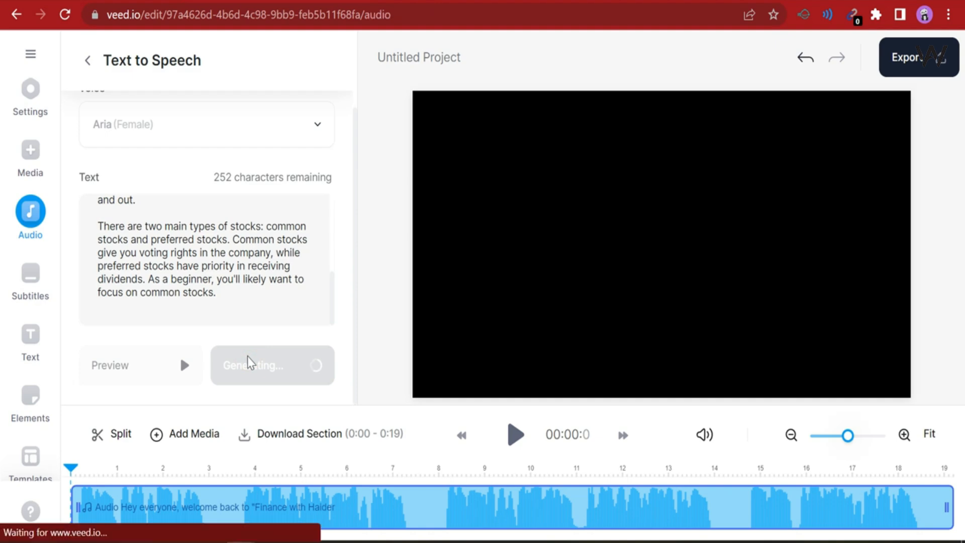
Reopen Text to Speech, replace the text with the remaining script starting at "Choosing stocks can be tricky", and add its speech audio to the project
{"action": "left_click", "coordinate": [36, 232]}
{"action": "left_click", "coordinate": [240, 277]}
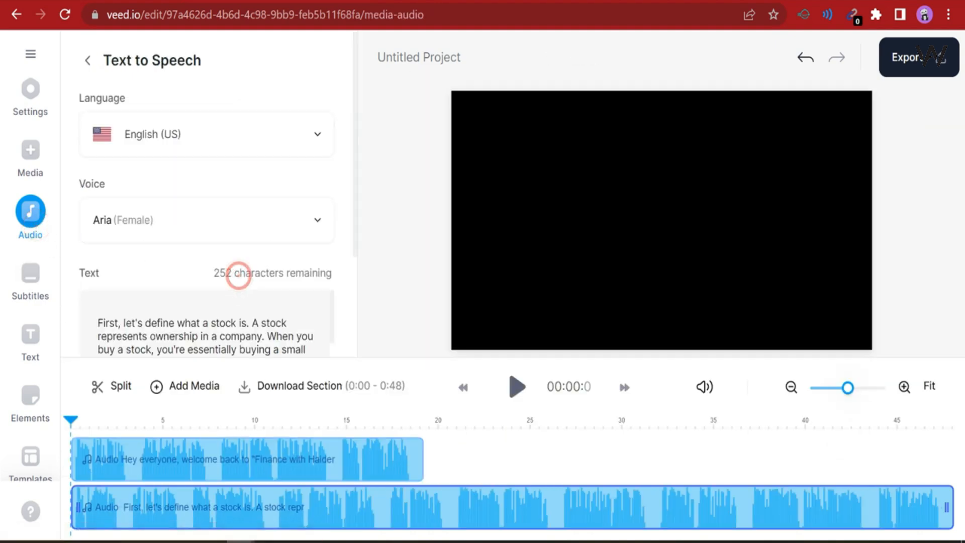
{"action": "left_click", "coordinate": [226, 314]}
{"action": "key", "text": "ctrl+a"}
{"action": "key", "text": "ctrl+v"}
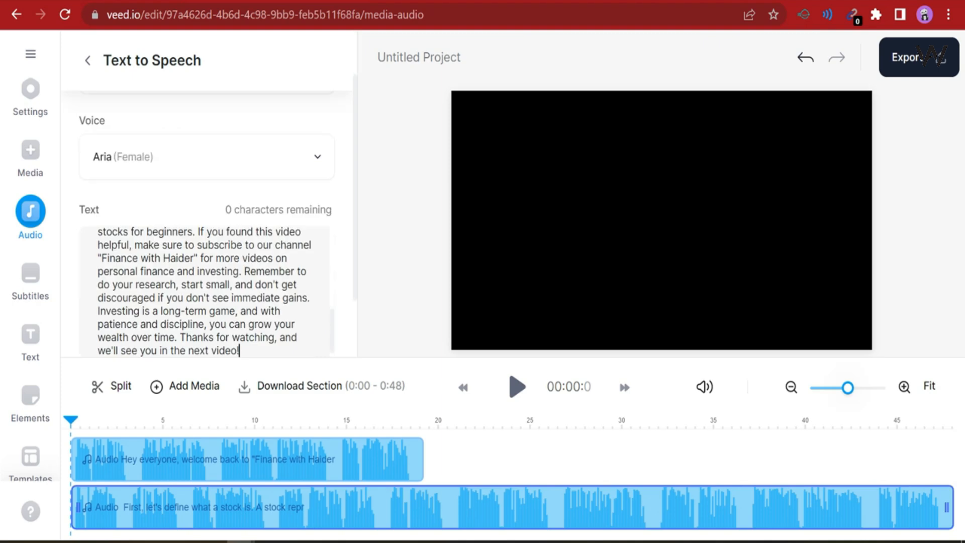
{"action": "scroll", "coordinate": [206, 291], "scroll_direction": "up", "scroll_amount": 10}
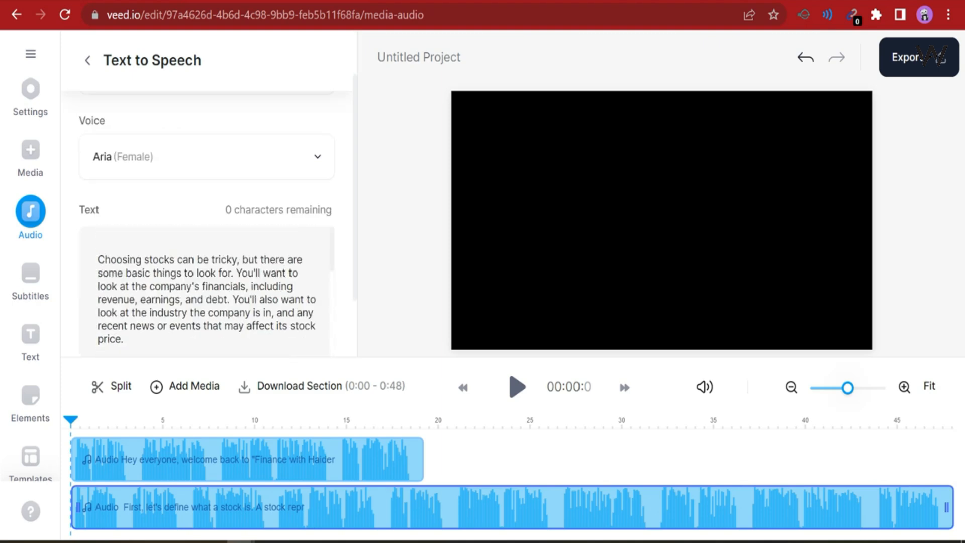
{"action": "scroll", "coordinate": [293, 177], "scroll_direction": "down", "scroll_amount": 2}
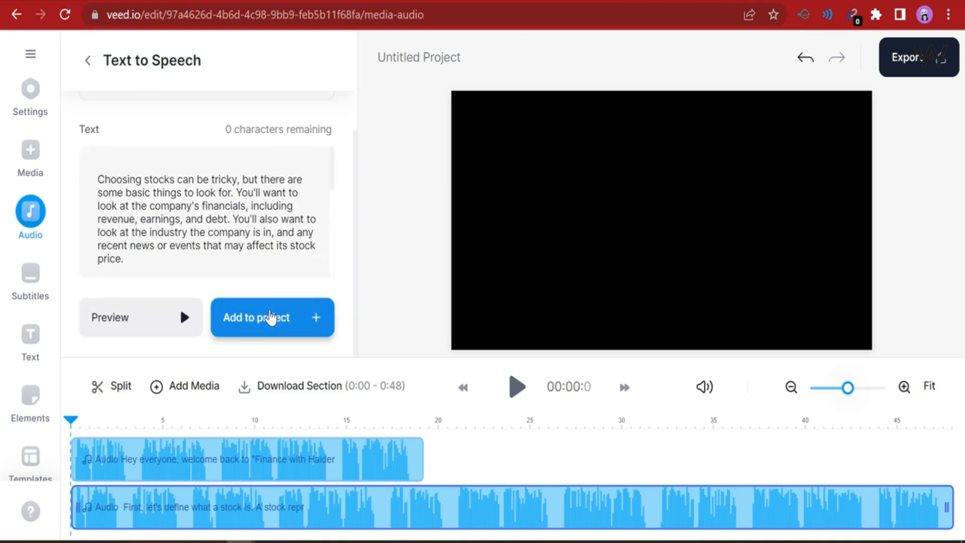
{"action": "left_click", "coordinate": [269, 318]}
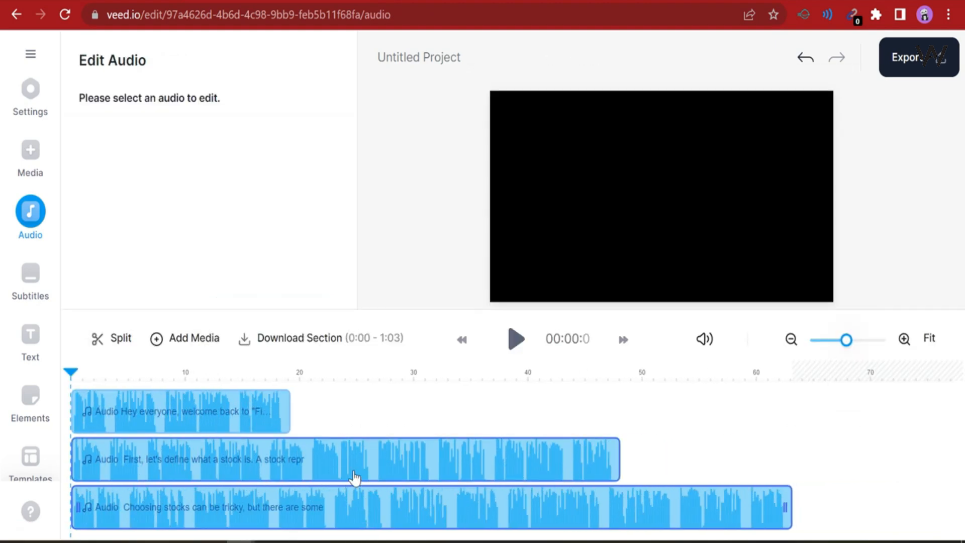
Line up the three voiceover clips end to end on one track, ordered "Choosing stocks", "First, let's define", "Hey everyone"
{"action": "scroll", "coordinate": [355, 477], "scroll_direction": "down", "scroll_amount": 5}
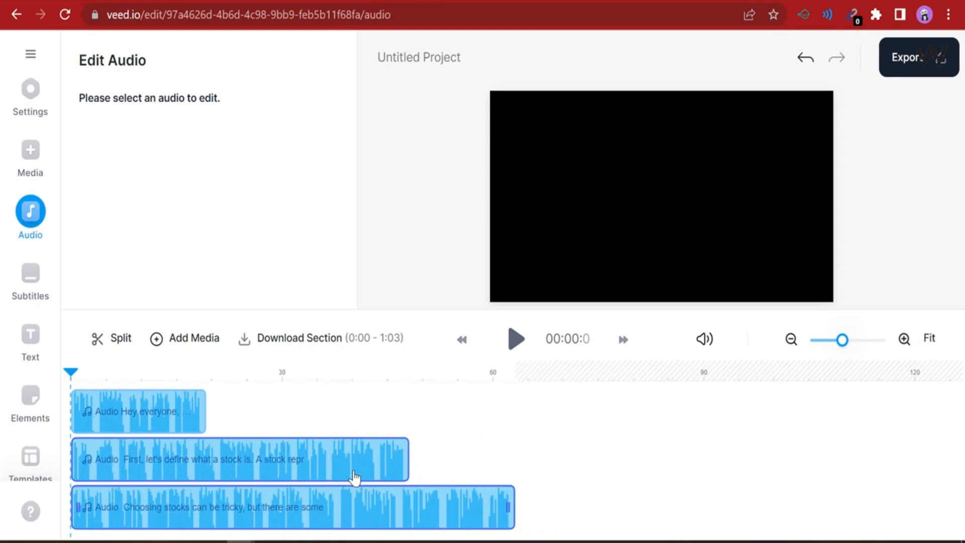
{"action": "left_click_drag", "start_coordinate": [209, 469], "coordinate": [610, 497]}
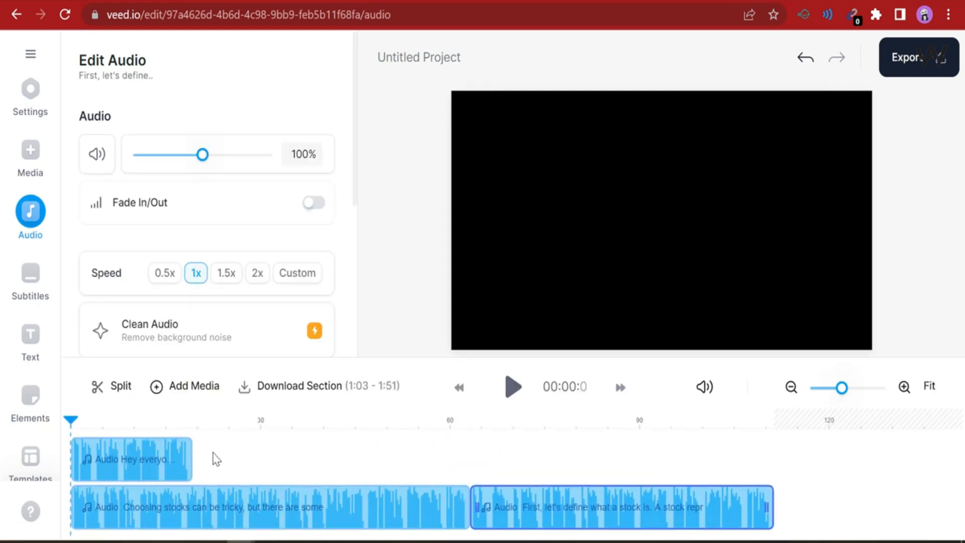
{"action": "left_click_drag", "start_coordinate": [140, 465], "coordinate": [832, 502]}
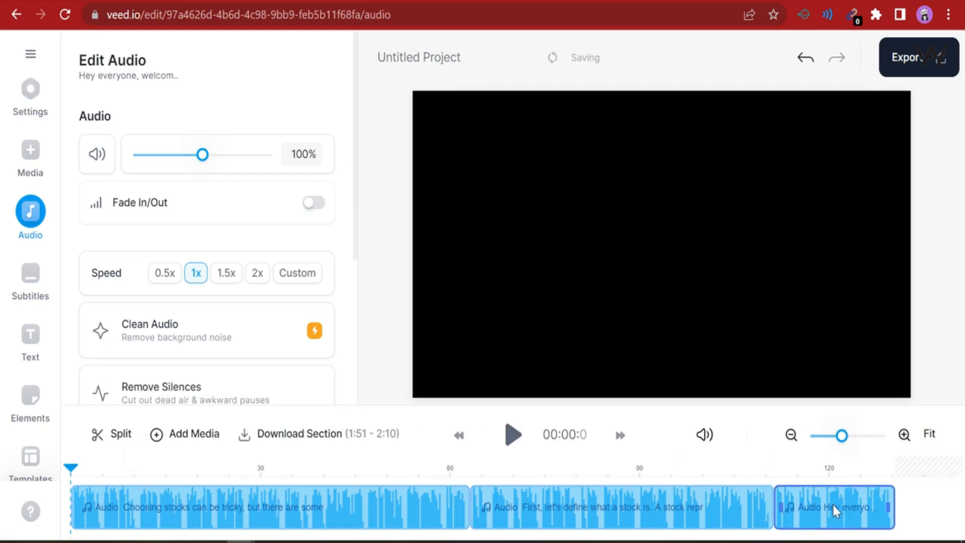
Play the timeline from the start, then from the beginning of the second and third clips, to check the voiceover order
{"action": "left_click", "coordinate": [513, 435]}
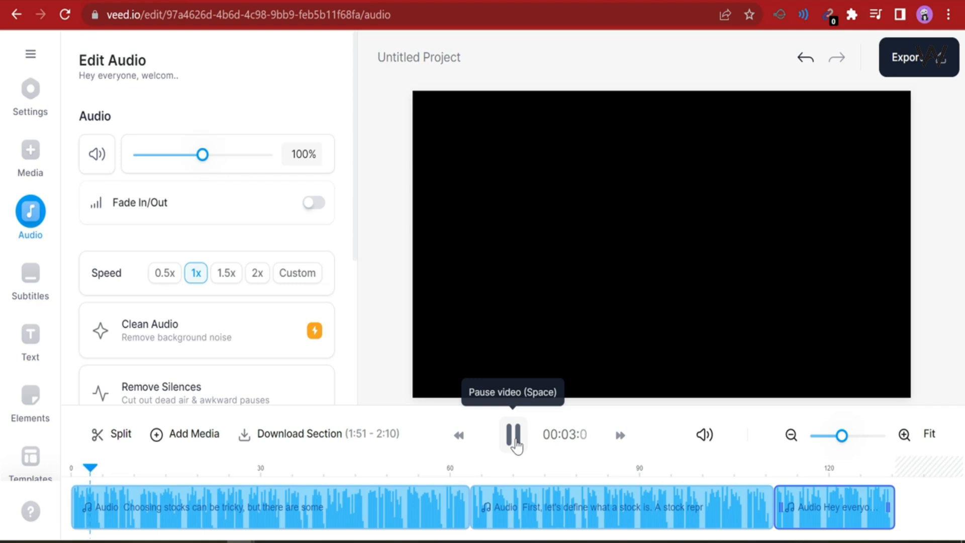
{"action": "left_click", "coordinate": [470, 476]}
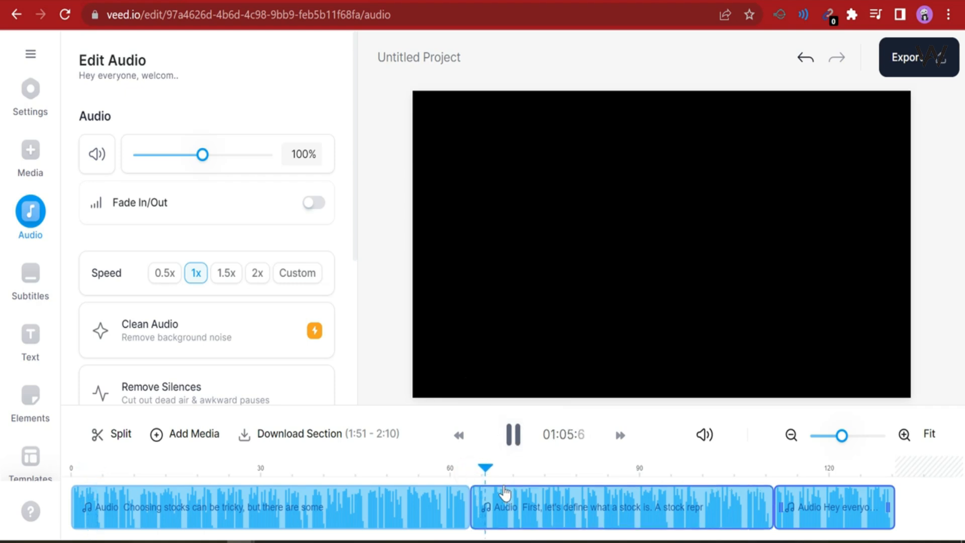
{"action": "left_click", "coordinate": [781, 468]}
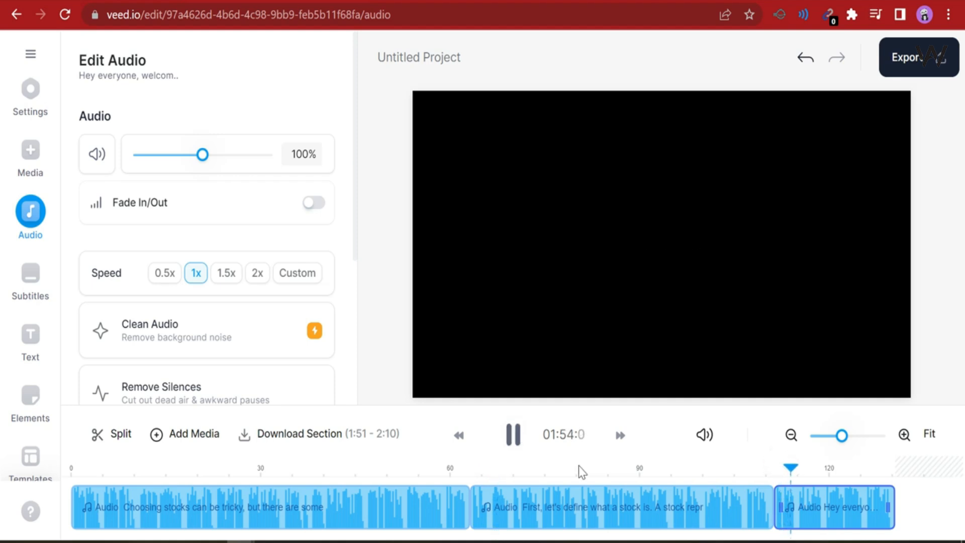
{"action": "left_click", "coordinate": [509, 436]}
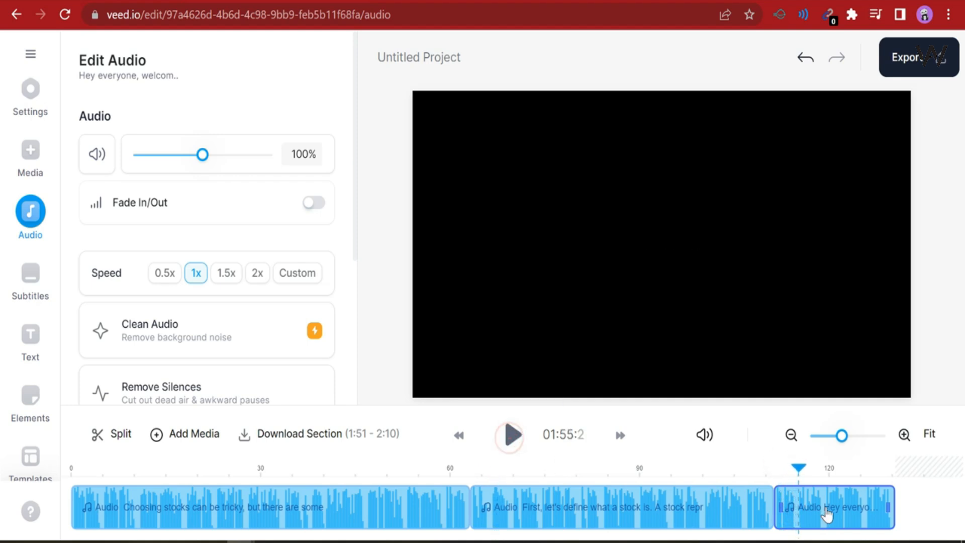
Reorder the voiceover clips so "Hey everyone" comes first, followed by "First, let's define" and "Choosing stocks"
{"action": "left_click_drag", "start_coordinate": [825, 513], "coordinate": [91, 489]}
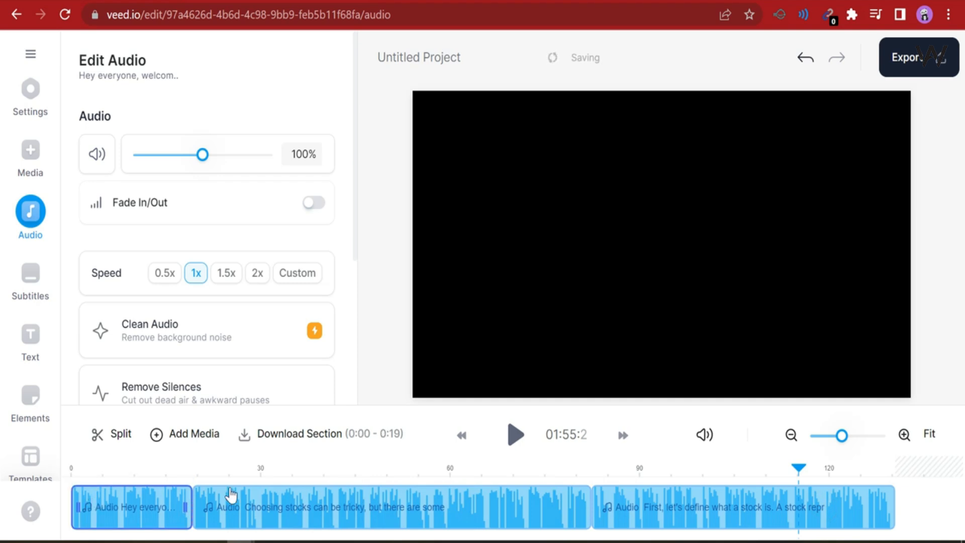
{"action": "left_click_drag", "start_coordinate": [654, 498], "coordinate": [295, 492]}
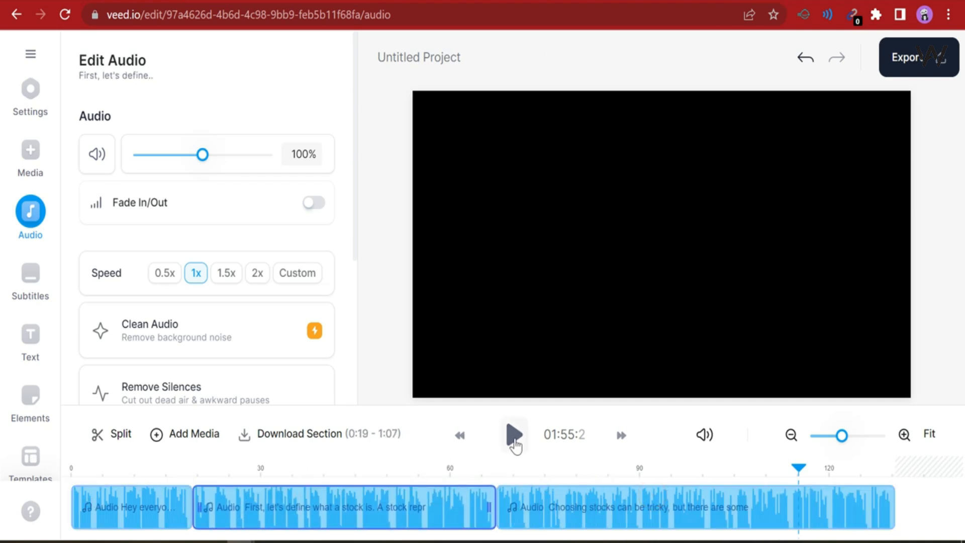
Play the rearranged voiceover from the beginning through the end of the first clip and look over that clip's audio settings
{"action": "left_click", "coordinate": [512, 435]}
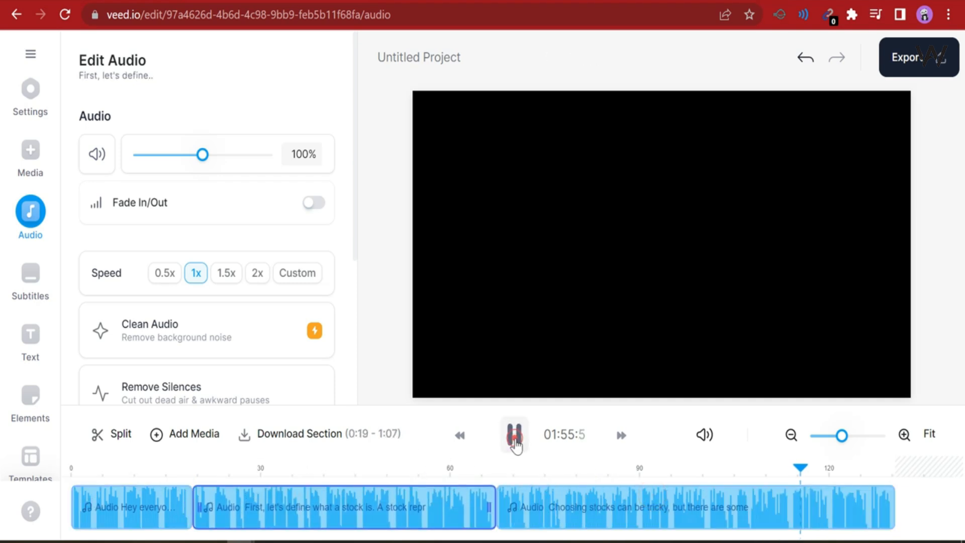
{"action": "left_click", "coordinate": [73, 510]}
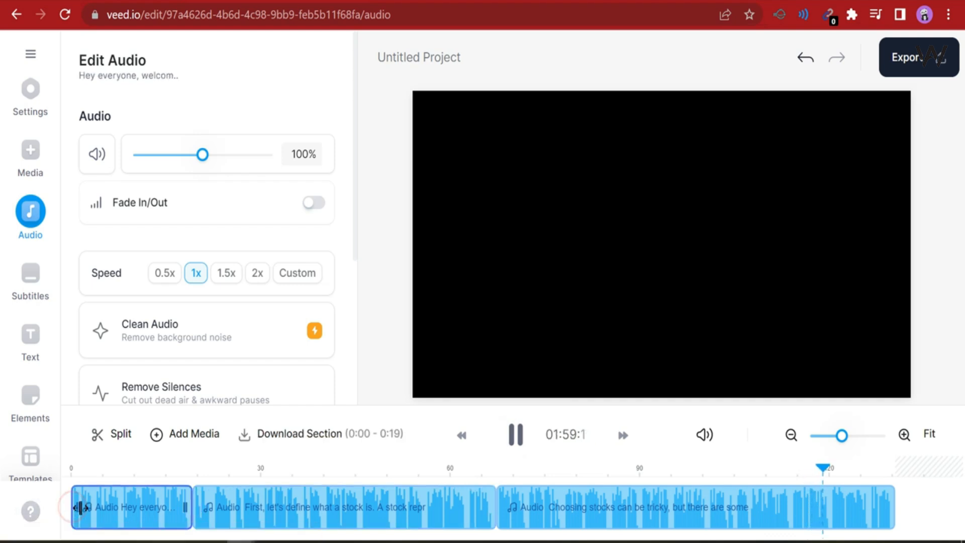
{"action": "left_click", "coordinate": [89, 503]}
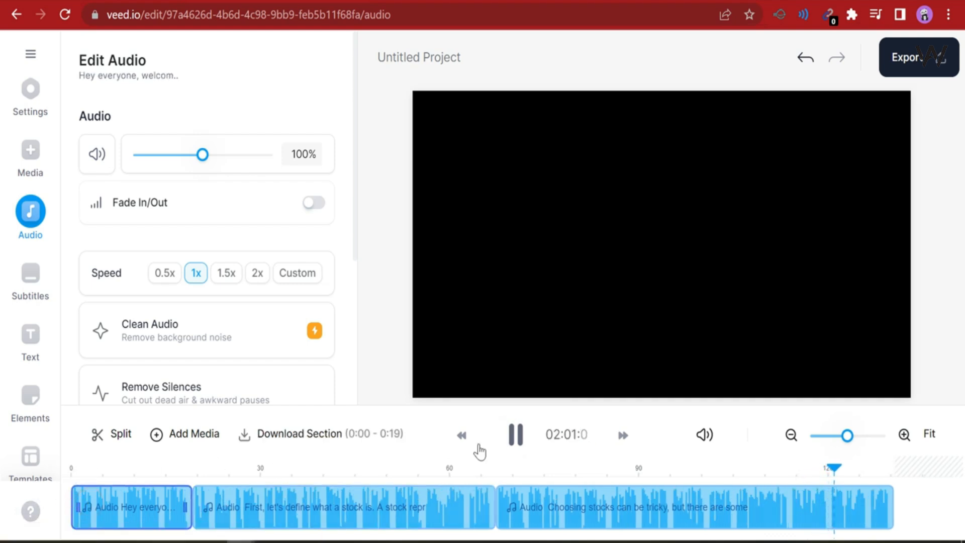
{"action": "left_click", "coordinate": [662, 342]}
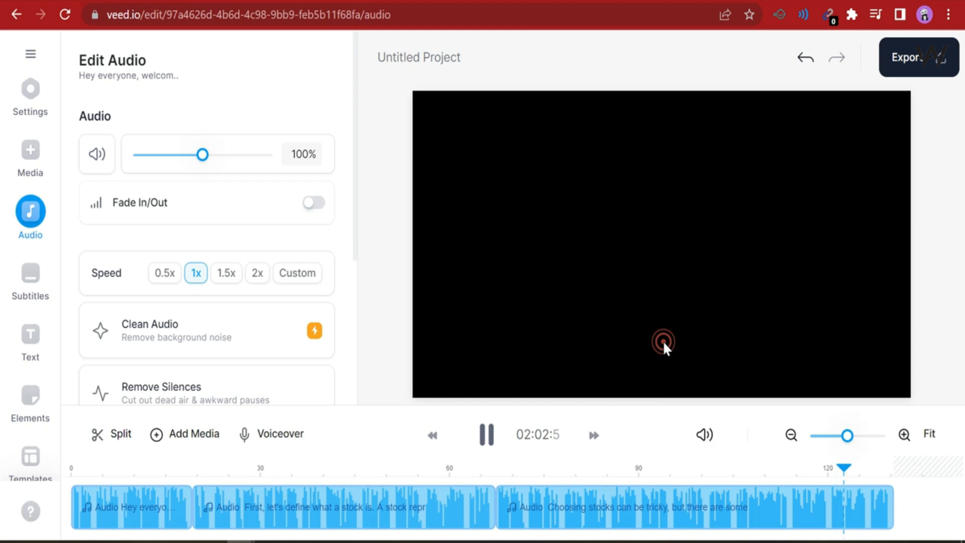
{"action": "left_click", "coordinate": [853, 468]}
{"action": "left_click_drag", "start_coordinate": [852, 472], "coordinate": [55, 480]}
{"action": "scroll", "coordinate": [259, 348], "scroll_direction": "down", "scroll_amount": 3}
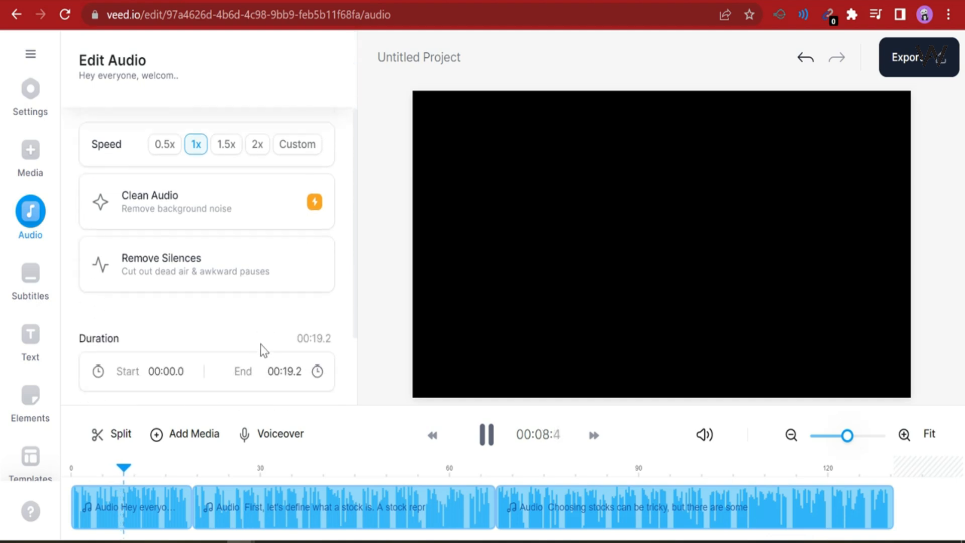
{"action": "scroll", "coordinate": [261, 343], "scroll_direction": "down", "scroll_amount": 2}
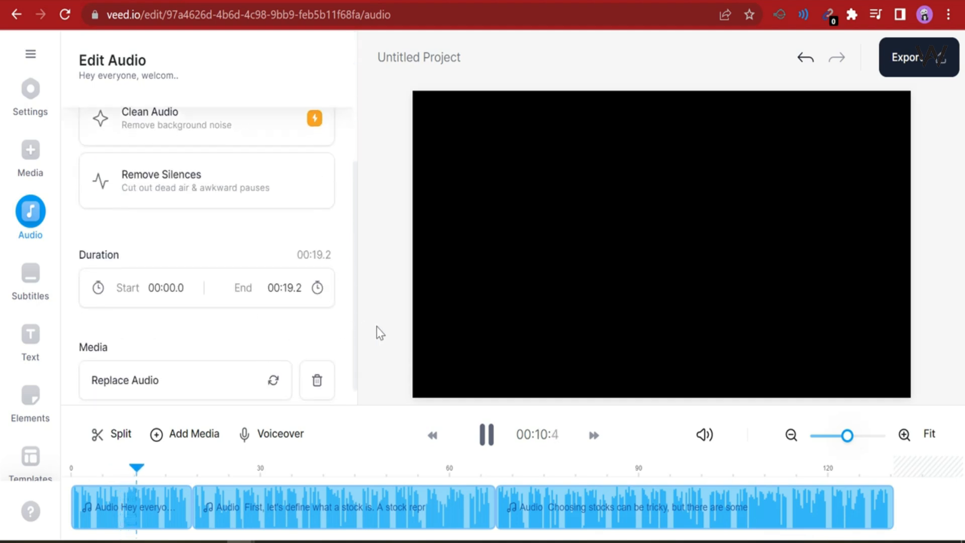
{"action": "scroll", "coordinate": [242, 324], "scroll_direction": "down", "scroll_amount": 1}
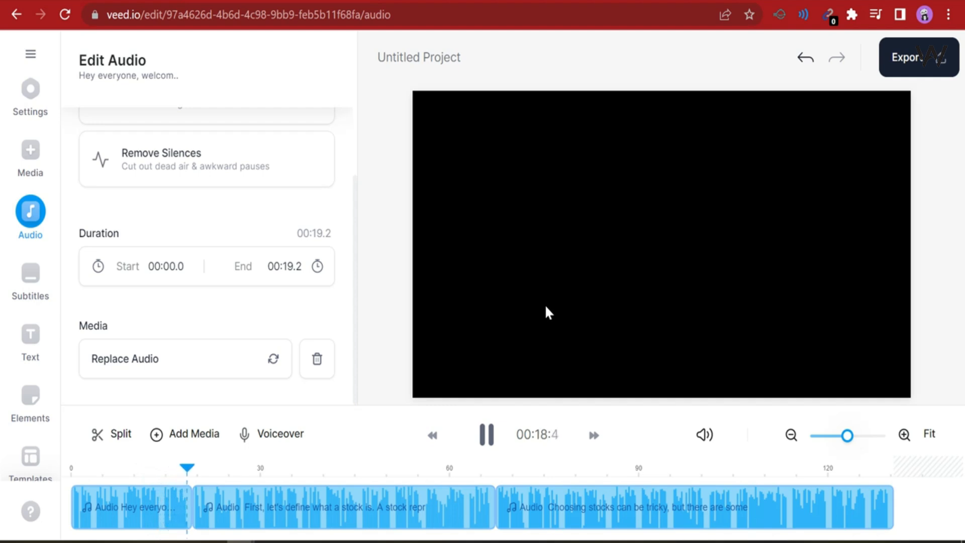
{"action": "left_click", "coordinate": [484, 446]}
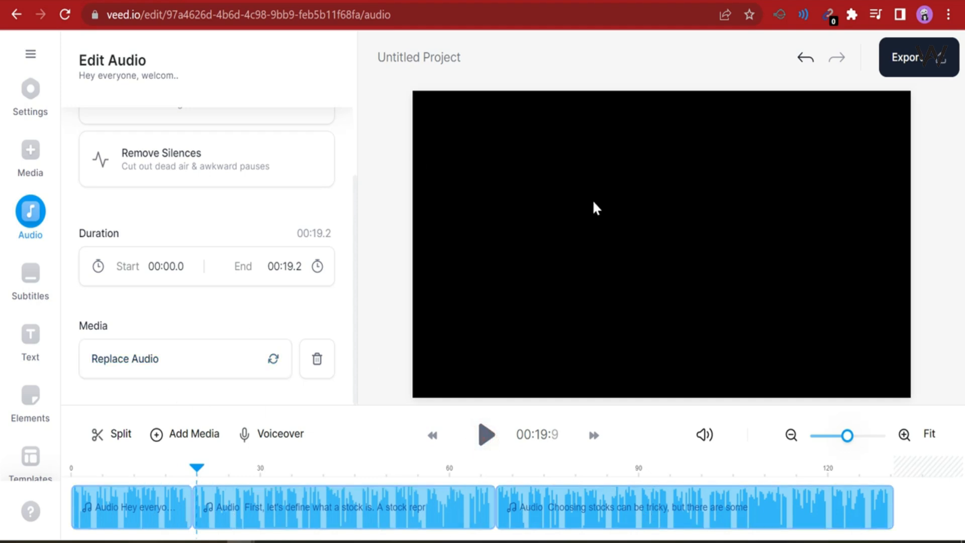
Export the project as a Standard quality video and briefly play the exported result
{"action": "left_click", "coordinate": [923, 58]}
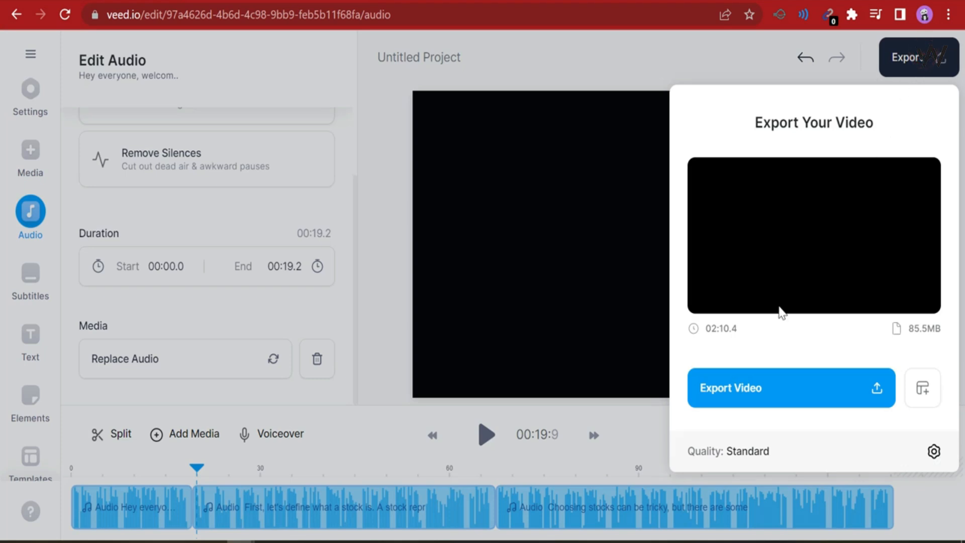
{"action": "left_click", "coordinate": [770, 390]}
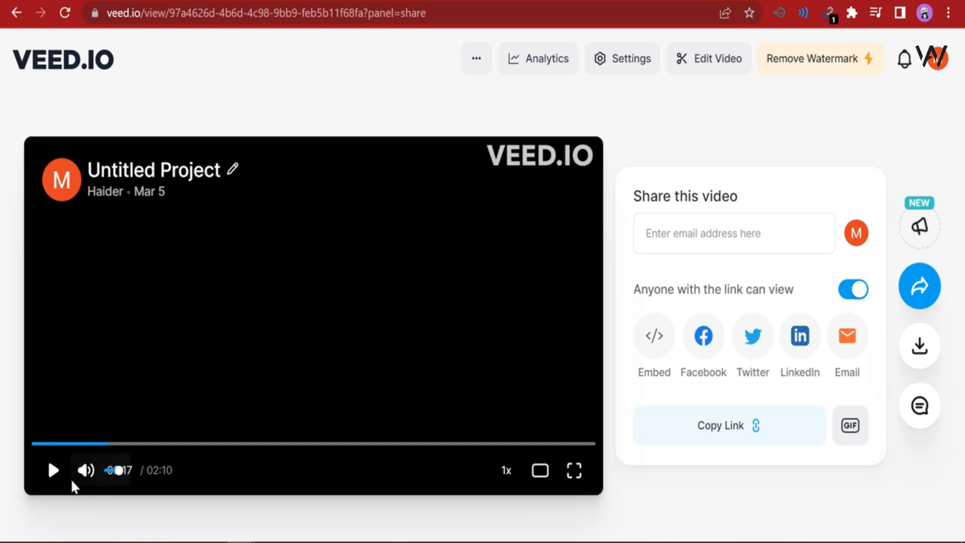
{"action": "left_click", "coordinate": [53, 472]}
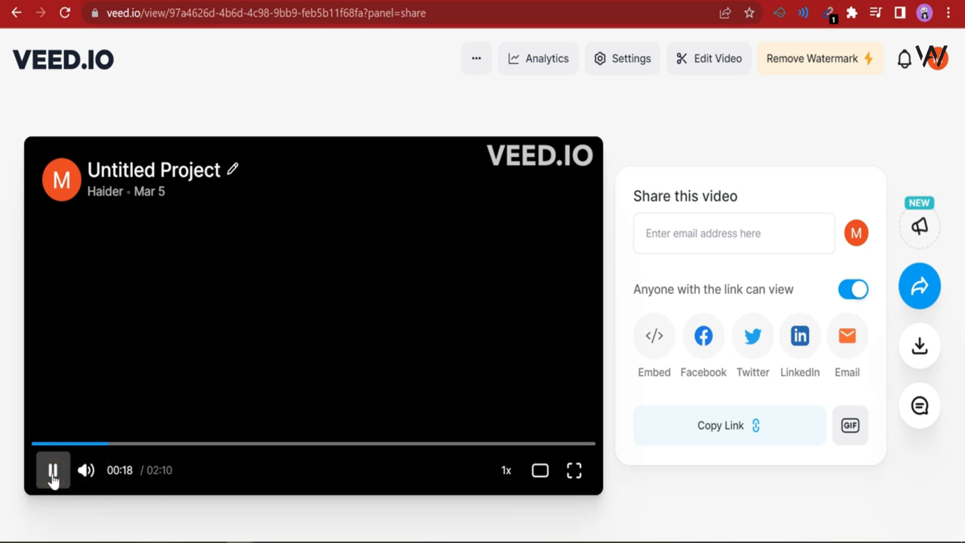
{"action": "left_click", "coordinate": [52, 475]}
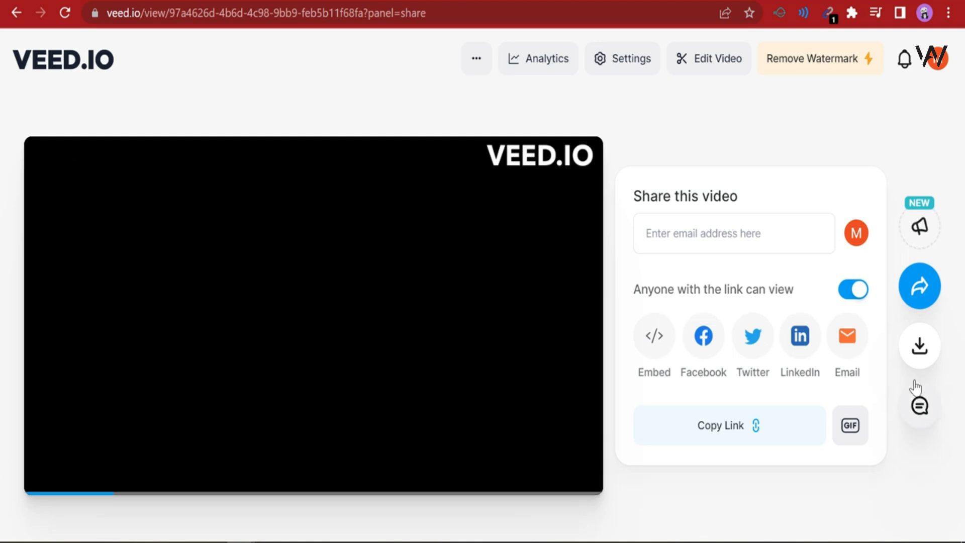
Download the exported project as an MP3 and play the downloaded file briefly in VLC media player
{"action": "left_click", "coordinate": [920, 346]}
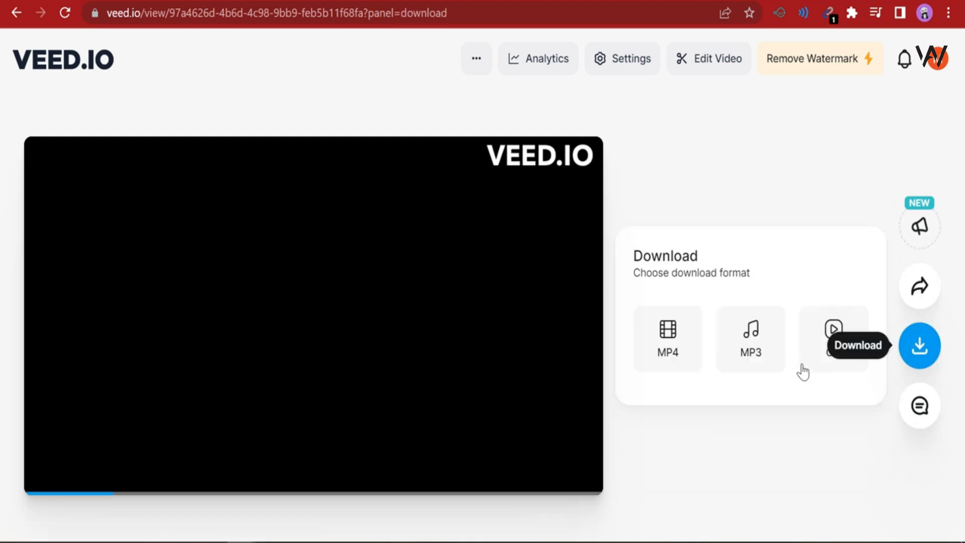
{"action": "left_click", "coordinate": [742, 356]}
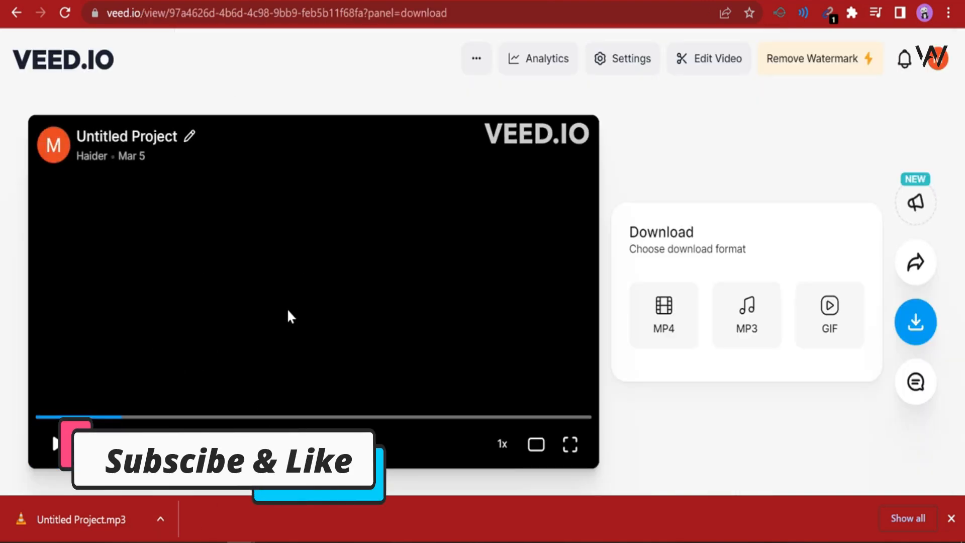
{"action": "left_click", "coordinate": [89, 516]}
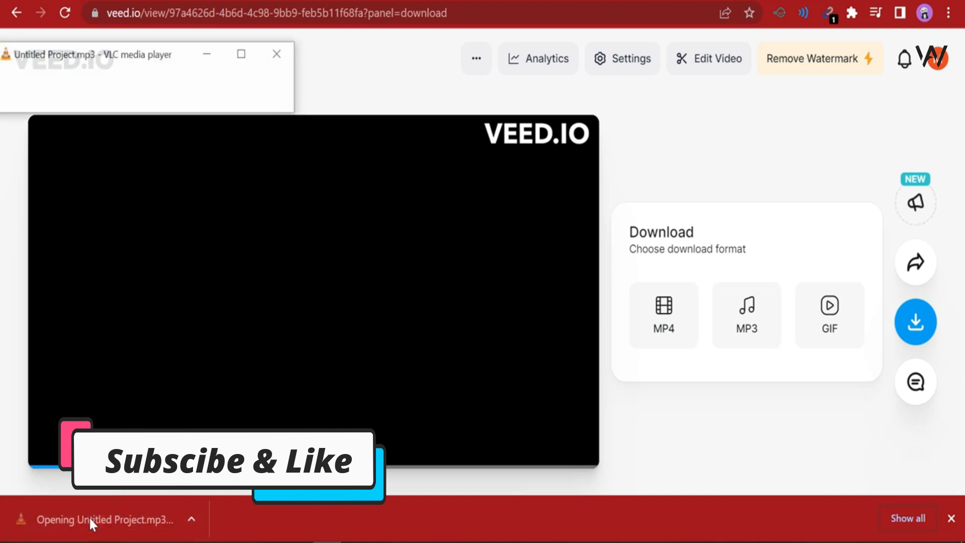
{"action": "left_click_drag", "start_coordinate": [151, 55], "coordinate": [452, 230]}
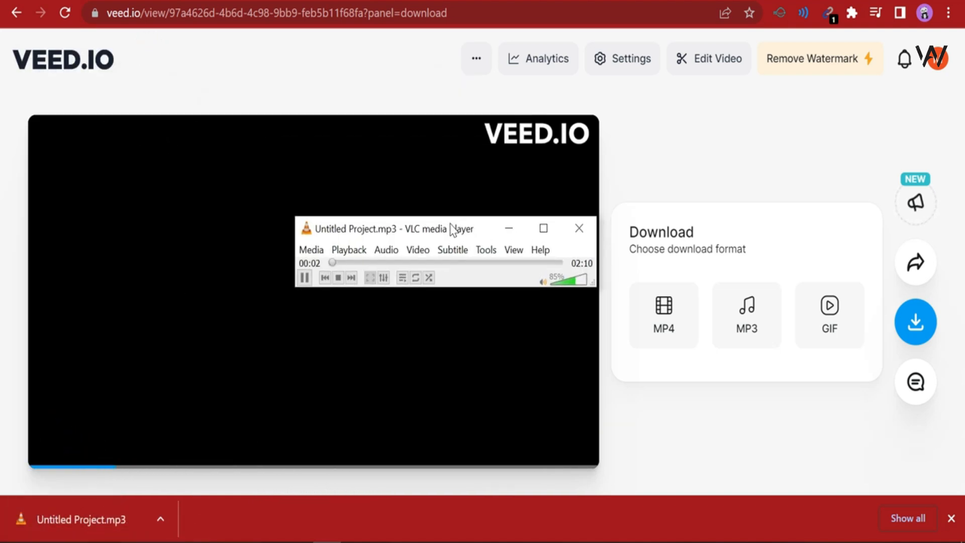
{"action": "left_click", "coordinate": [304, 277]}
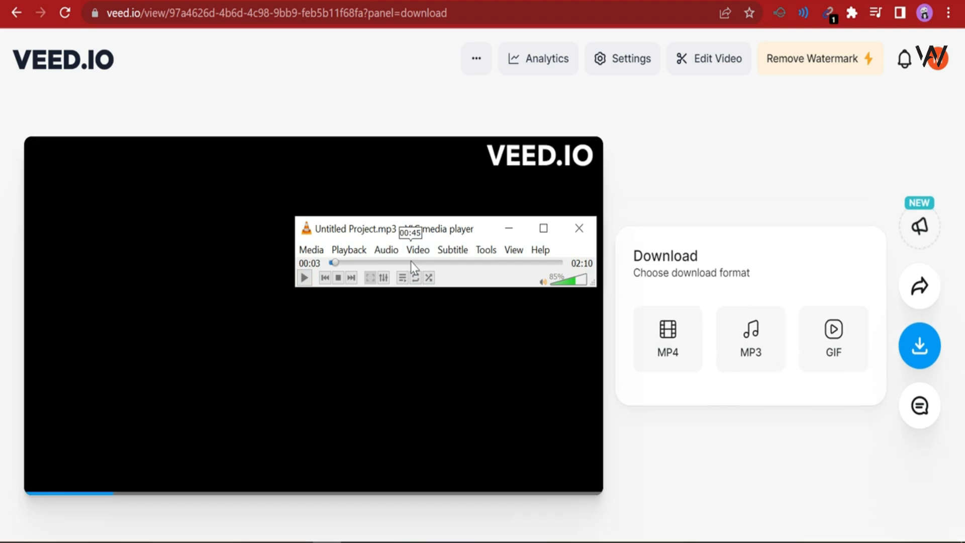